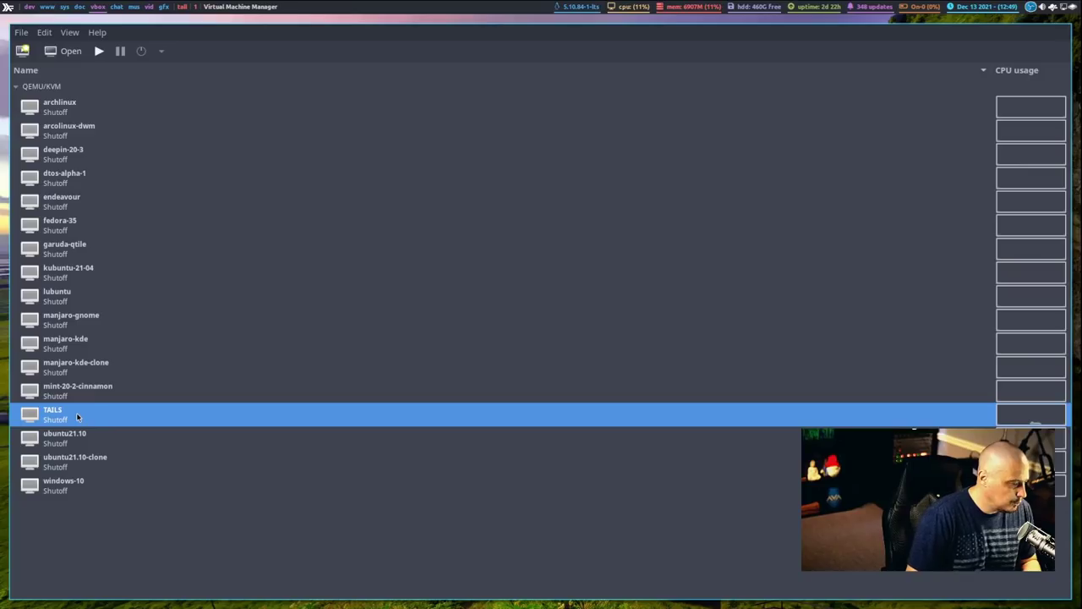
Boot the TAILS virtual machine in a full-screen console and start Tails with the default welcome settings
double_click(77, 416)
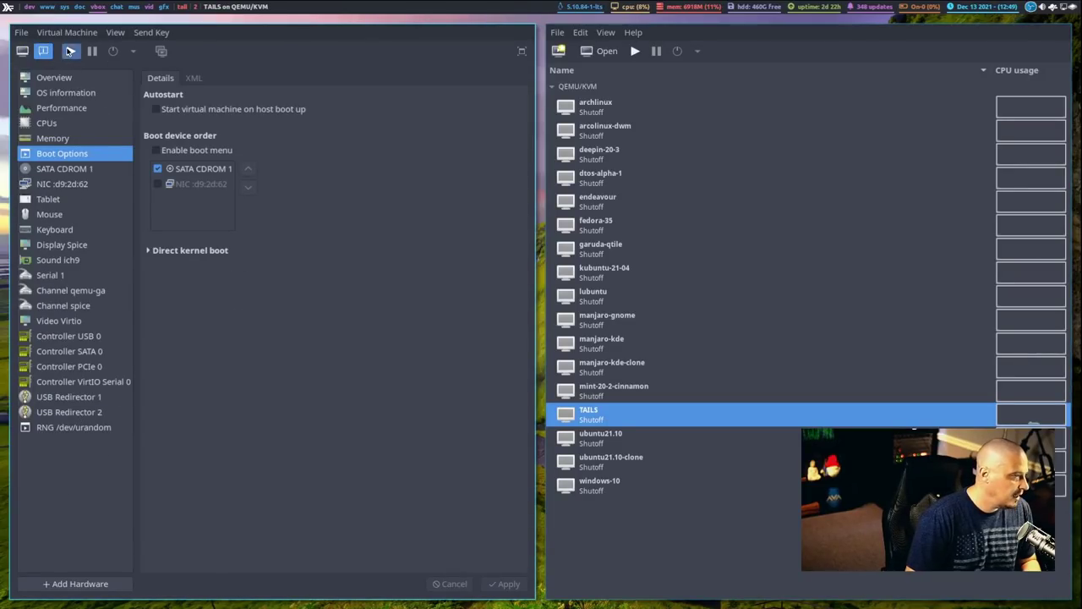
click(70, 51)
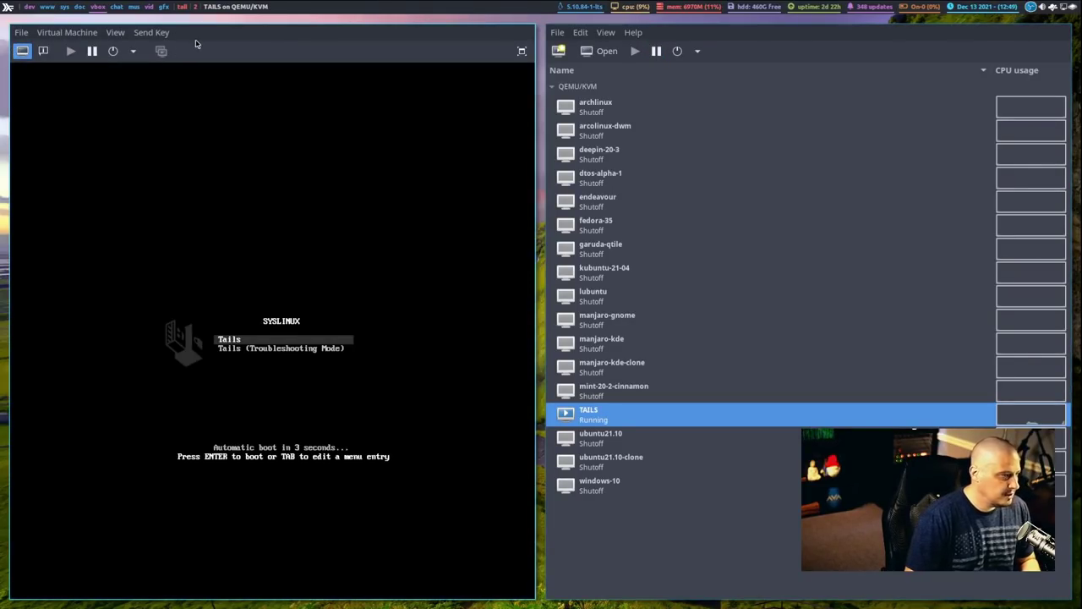
key(super+space)
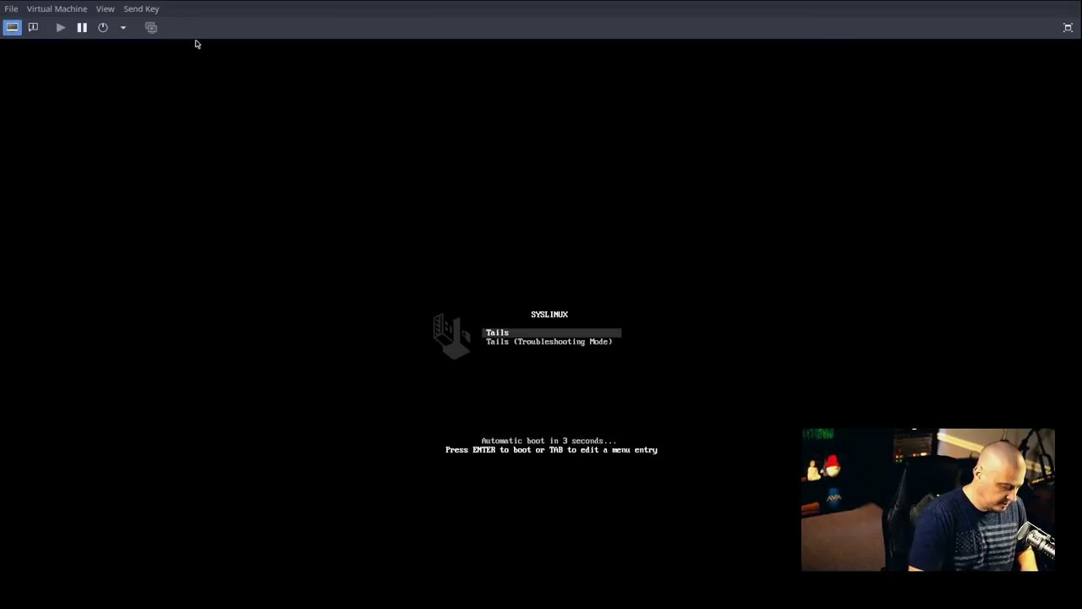
click(106, 8)
click(154, 82)
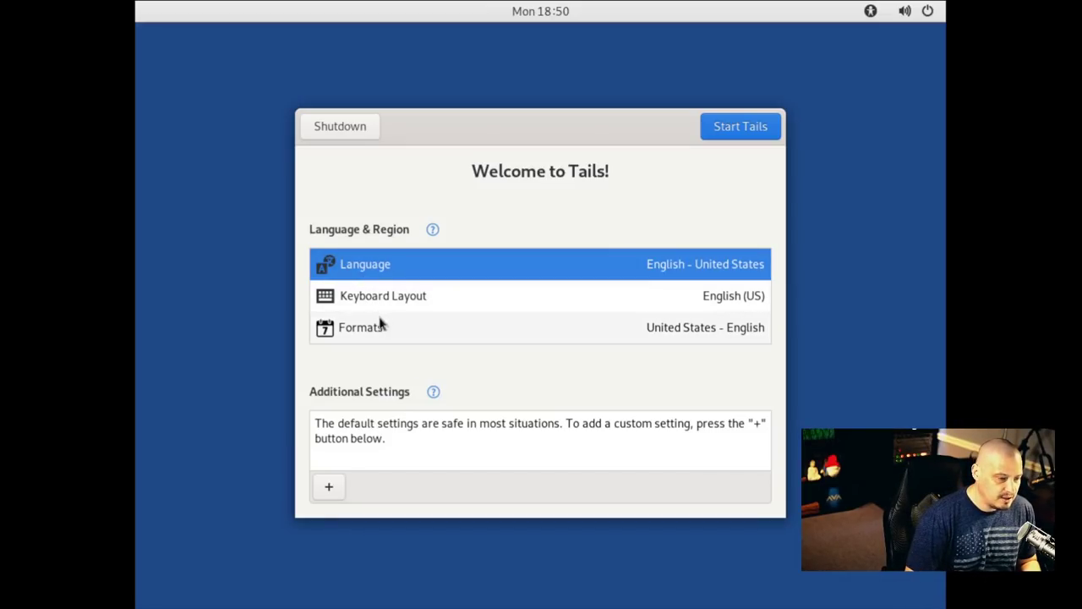
click(735, 127)
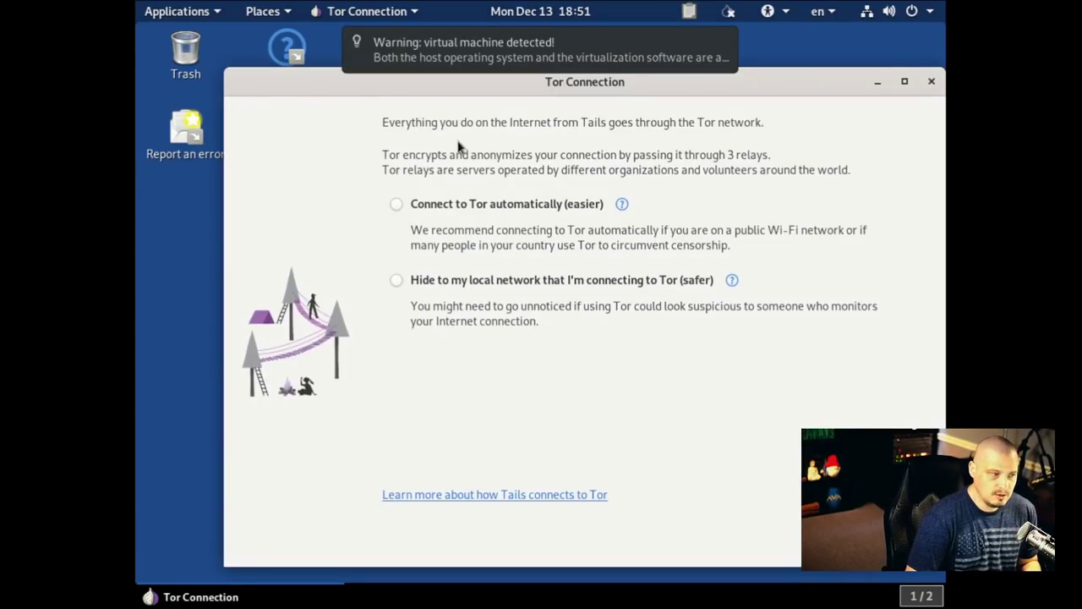
mouse_move(497, 134)
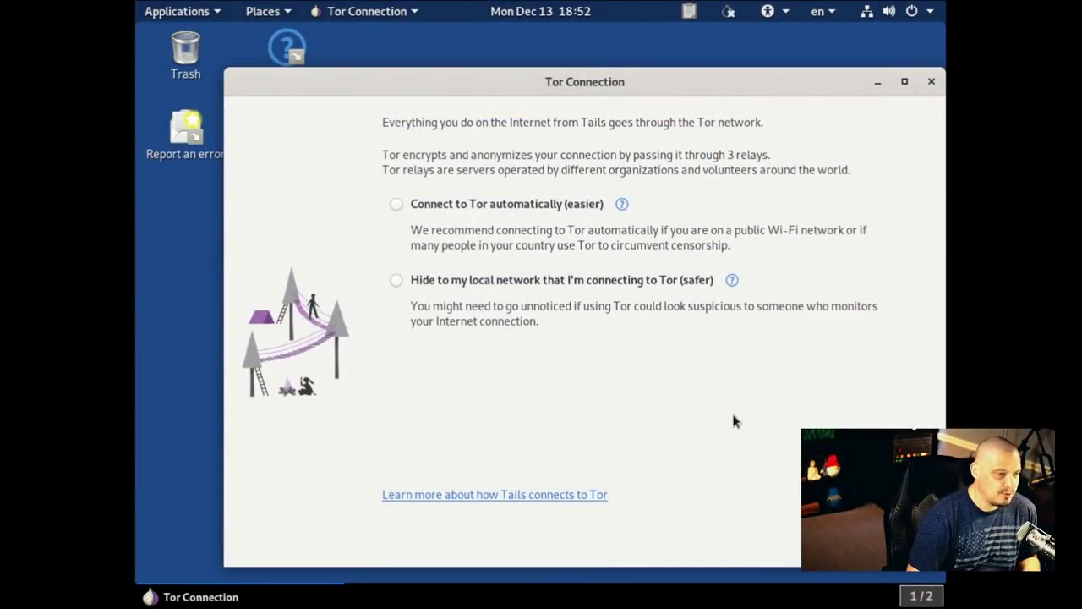
Set the Tails display resolution to 1920×1080 (16:9), keep the change and close the system settings
click(194, 14)
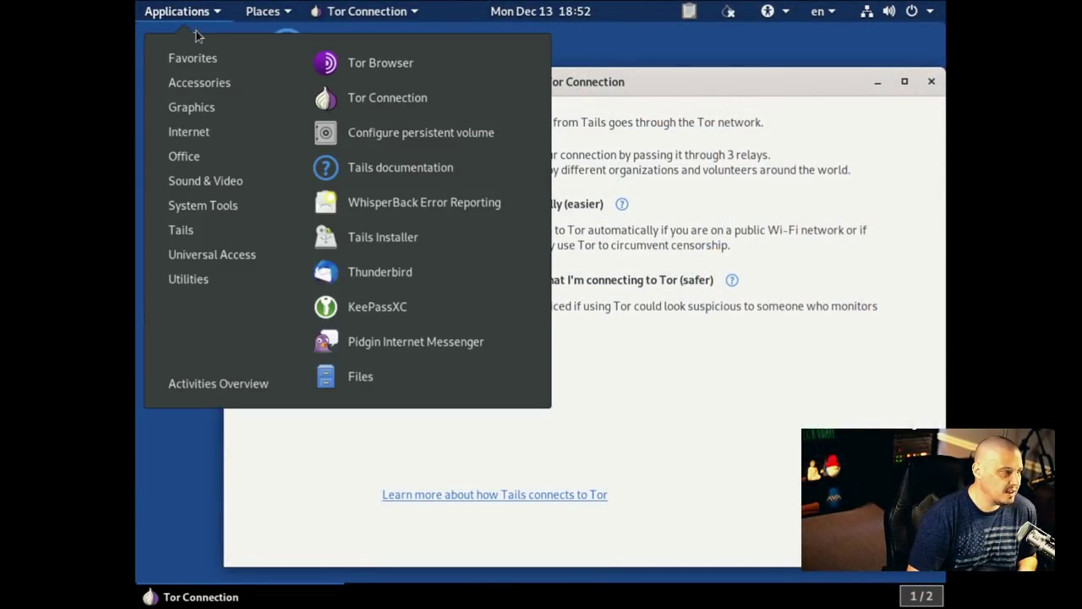
mouse_move(235, 214)
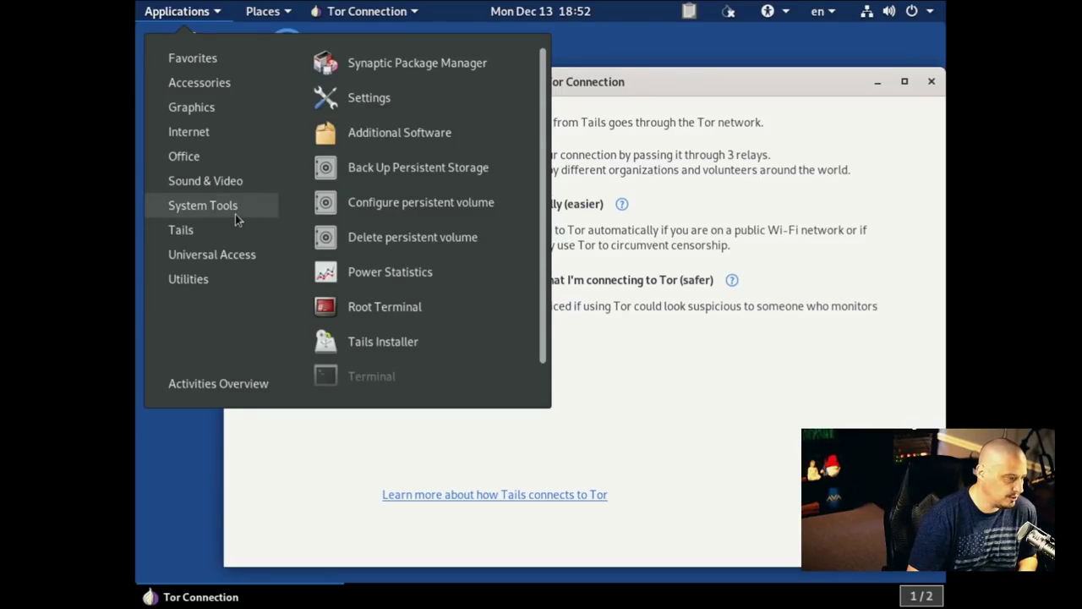
click(356, 100)
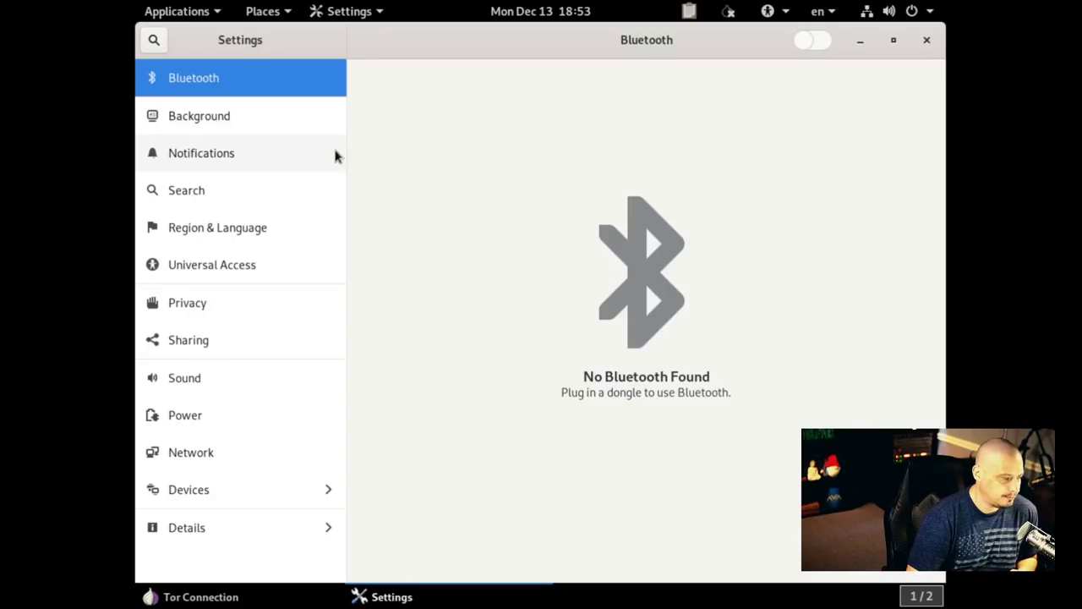
click(214, 480)
click(613, 188)
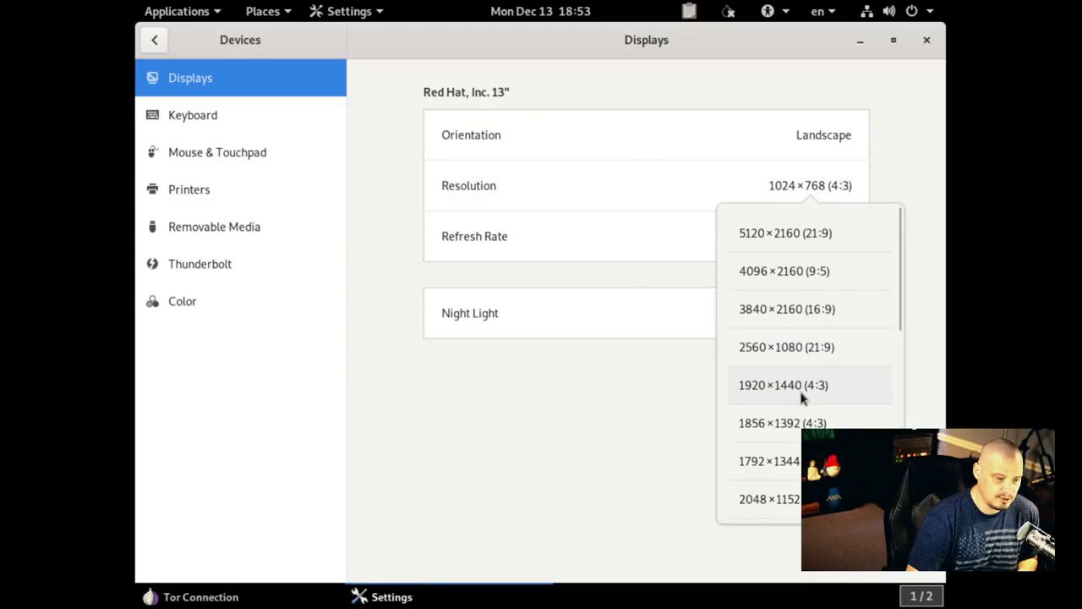
scroll(799, 389, down, 5)
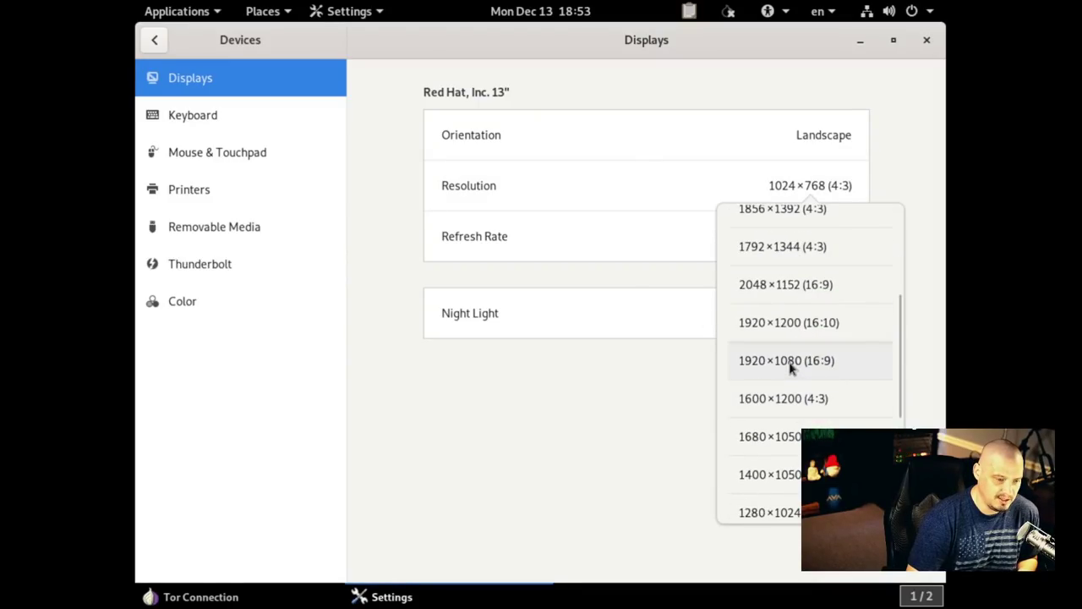
click(789, 364)
click(913, 42)
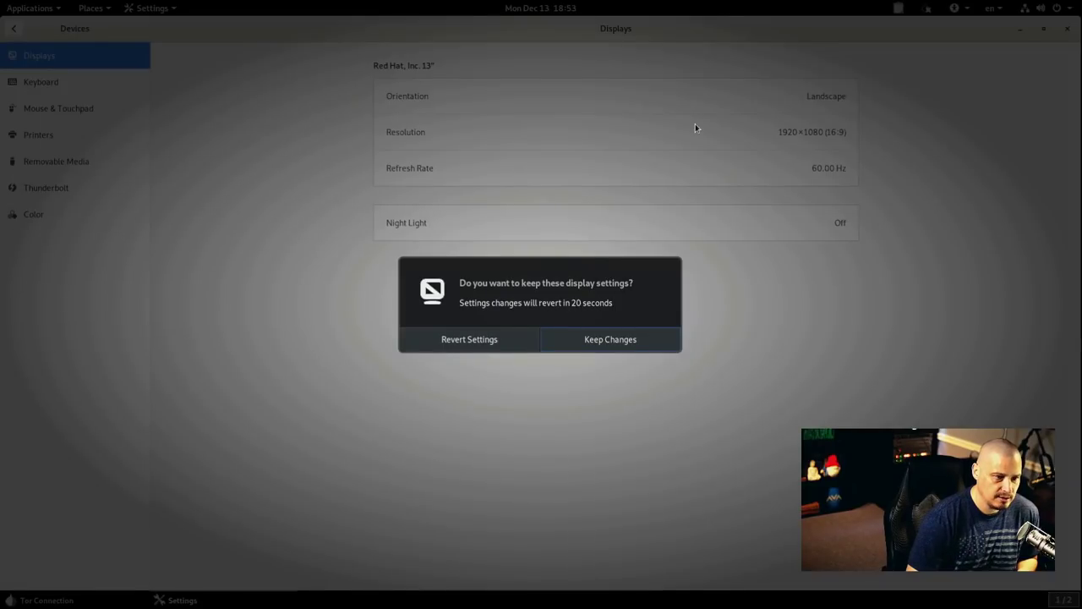
click(607, 339)
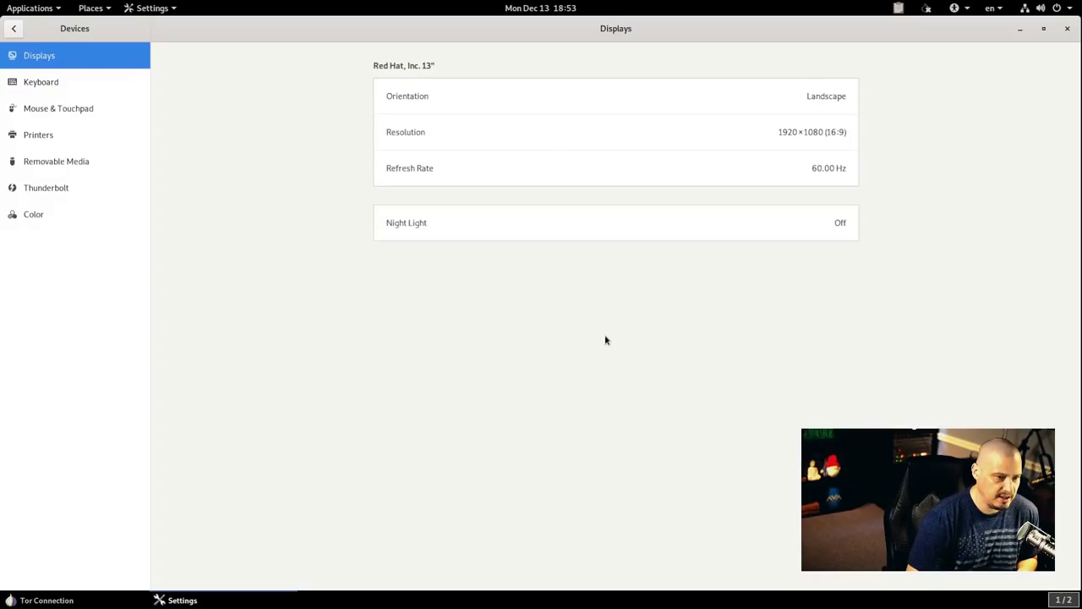
click(1067, 29)
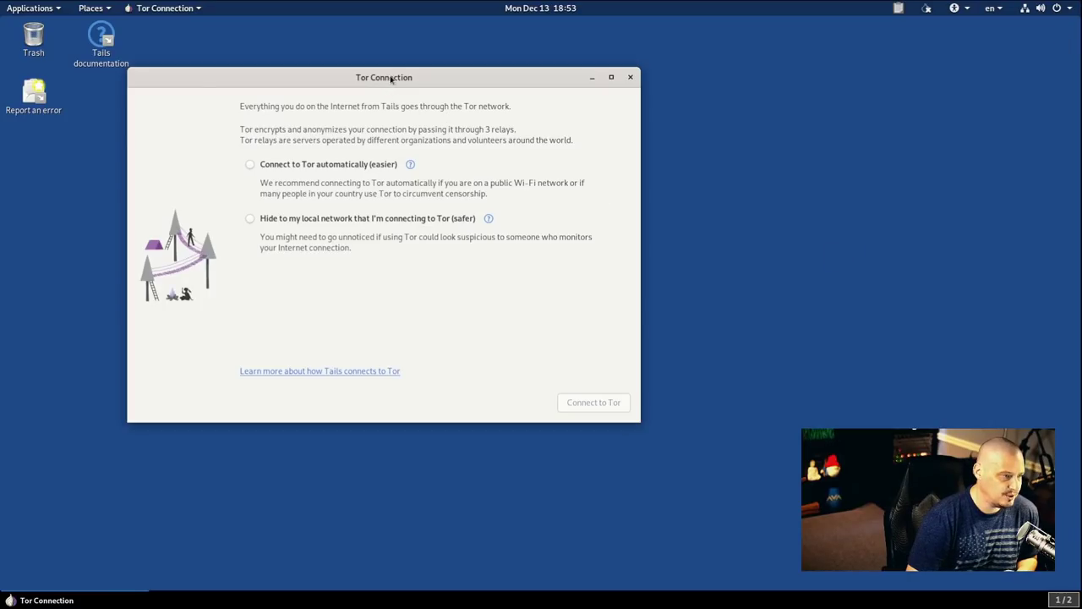
Move the Tor Connection window toward the desktop's centre, connect to Tor automatically without a bridge, and close the window
drag(391, 78, 589, 104)
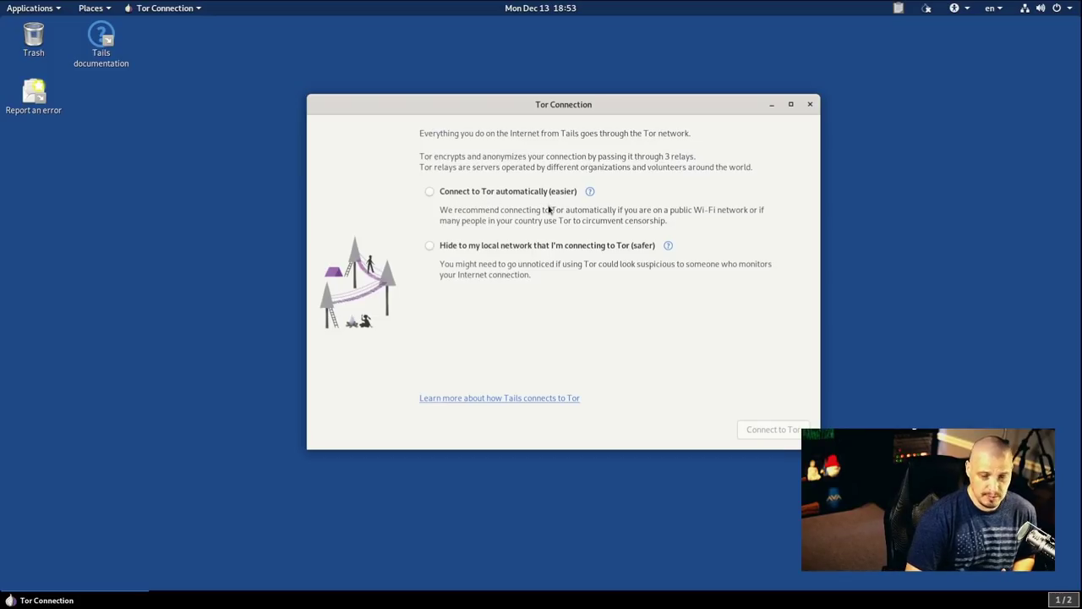
click(430, 193)
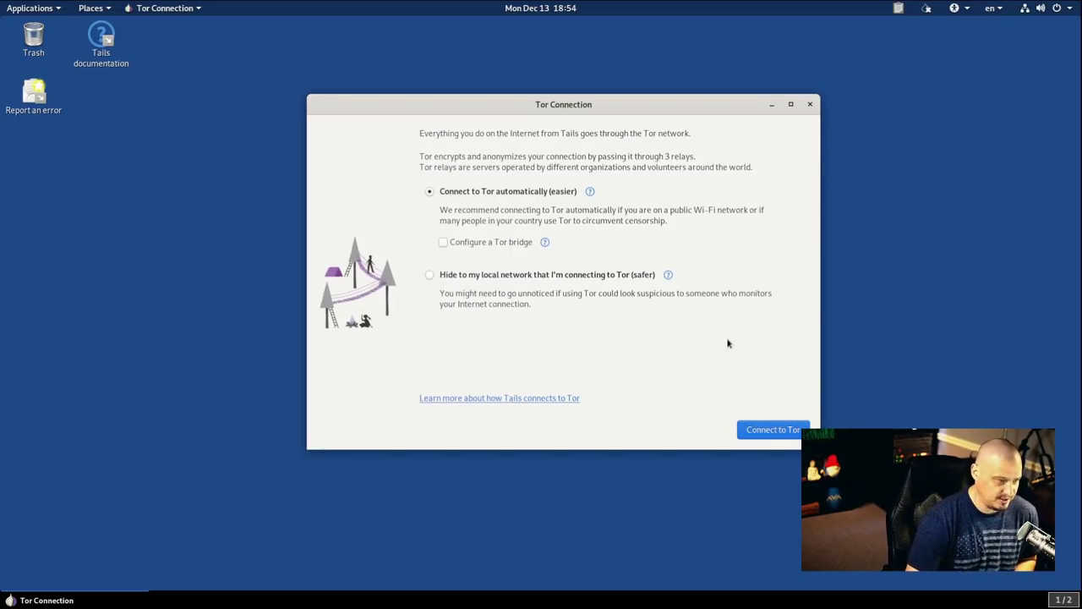
click(777, 429)
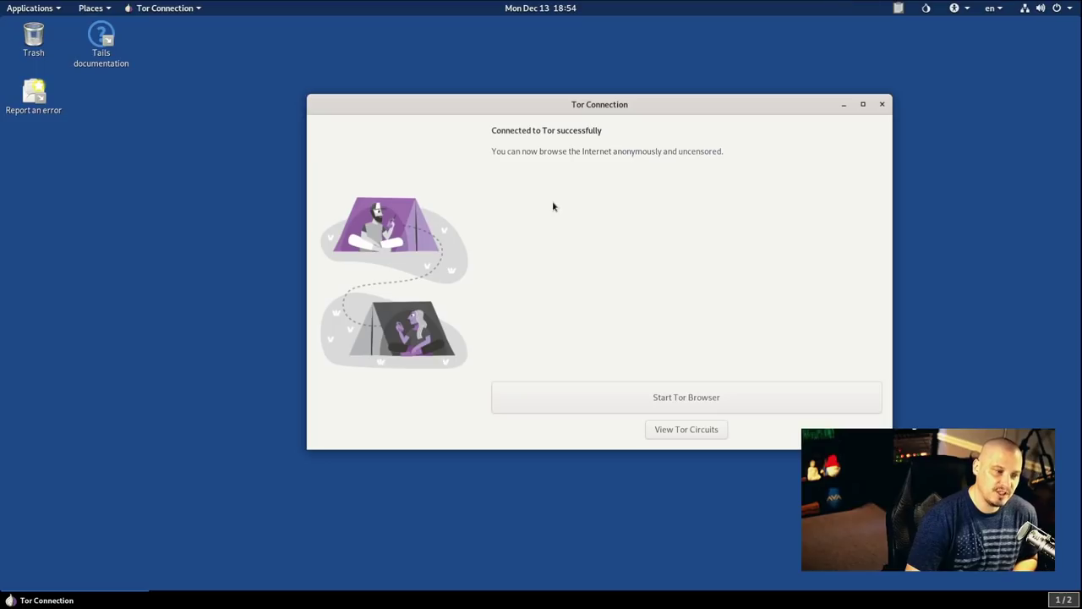
click(882, 105)
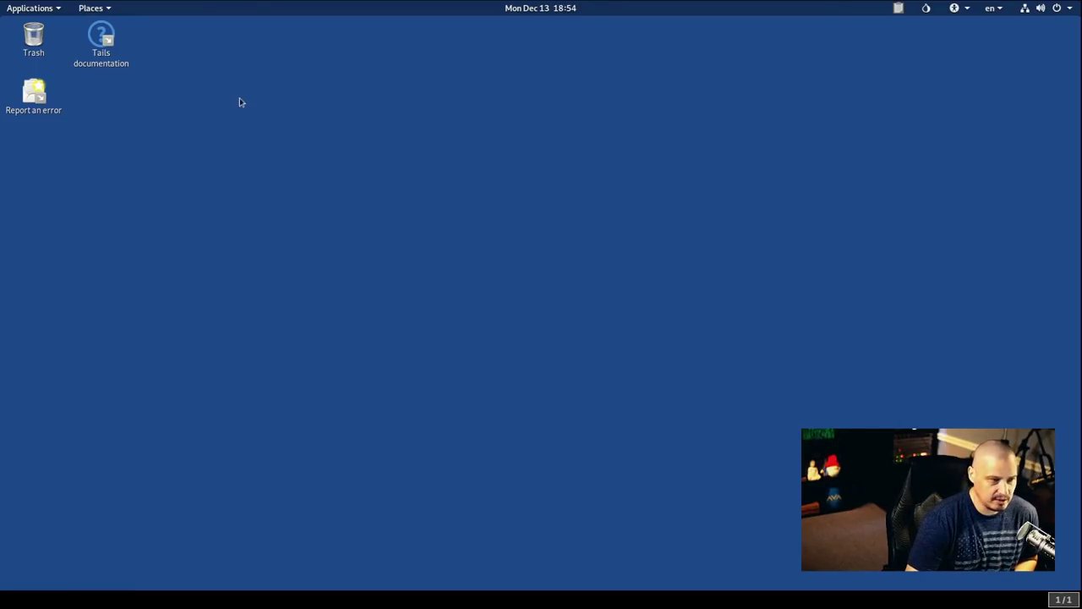
Launch Tor Browser and maximize its window
click(31, 10)
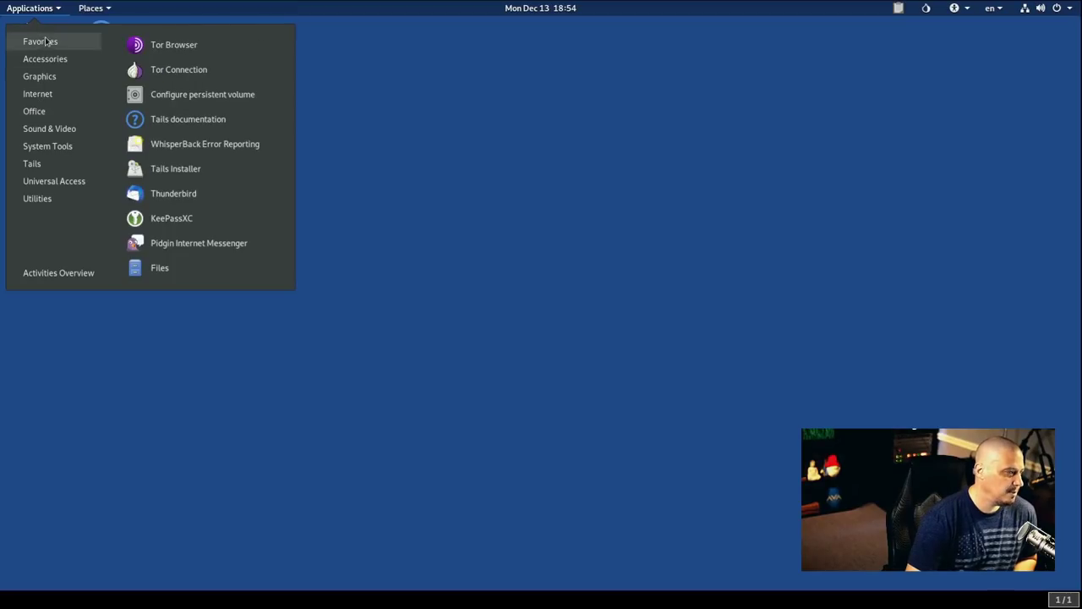
click(210, 44)
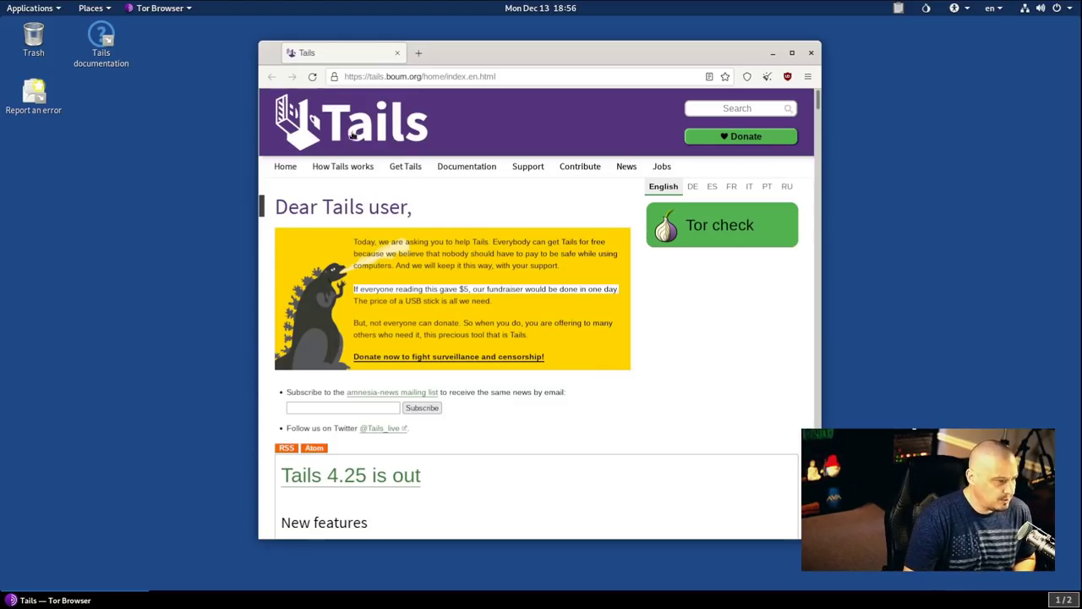
double_click(555, 53)
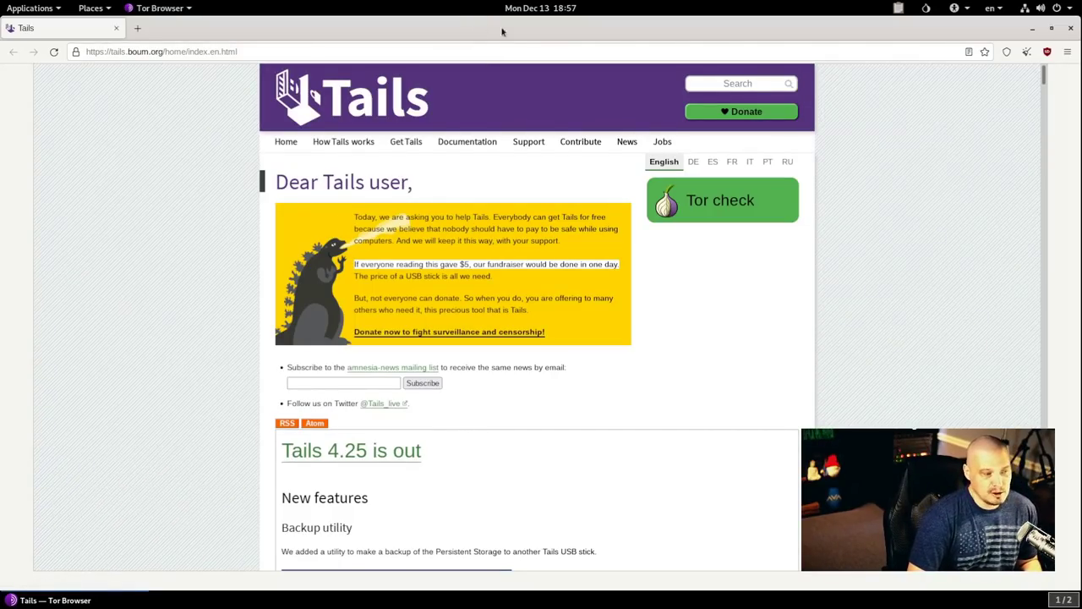
Check the version information in the About Tor Browser window, then close it and the browser
click(1067, 51)
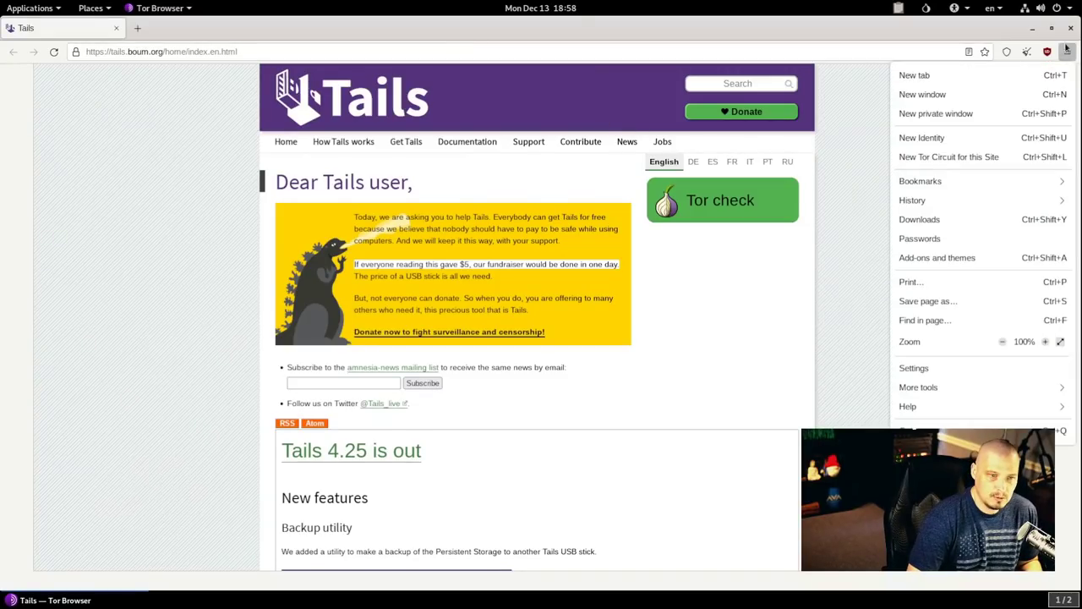
click(932, 406)
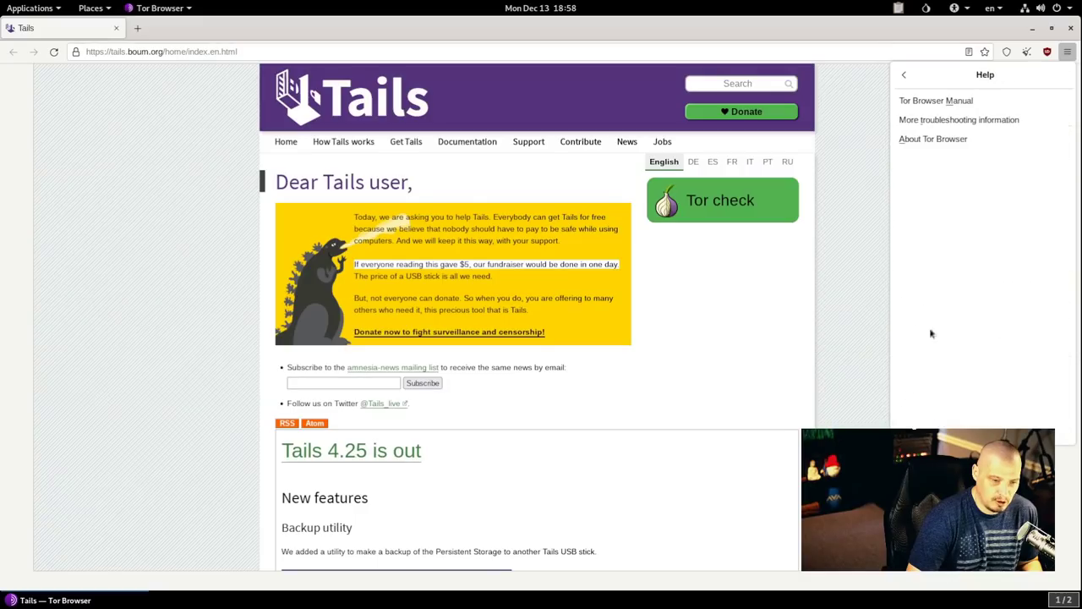
click(933, 139)
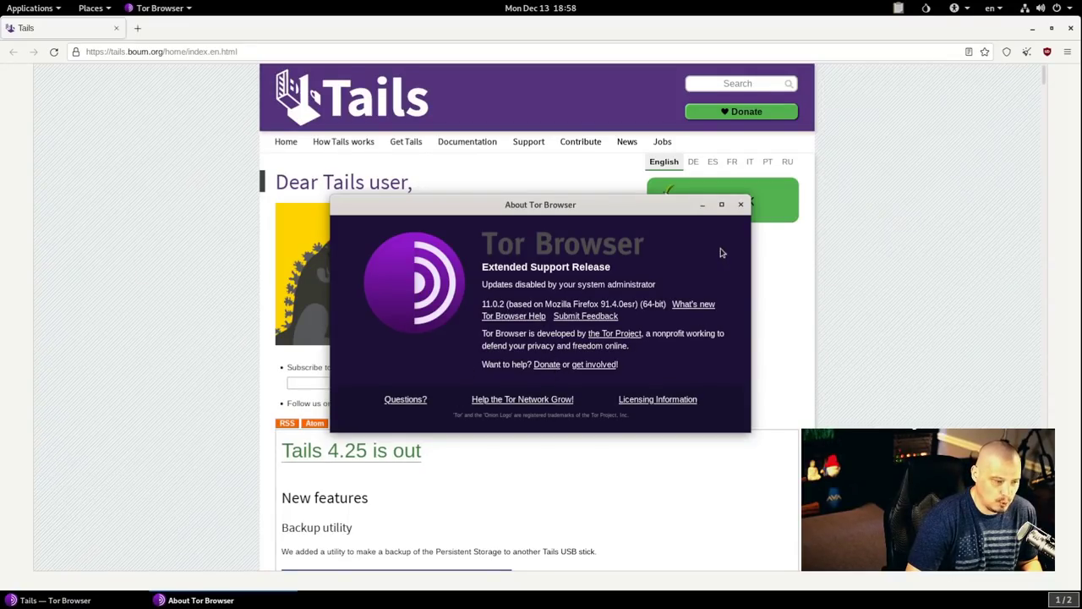
click(740, 204)
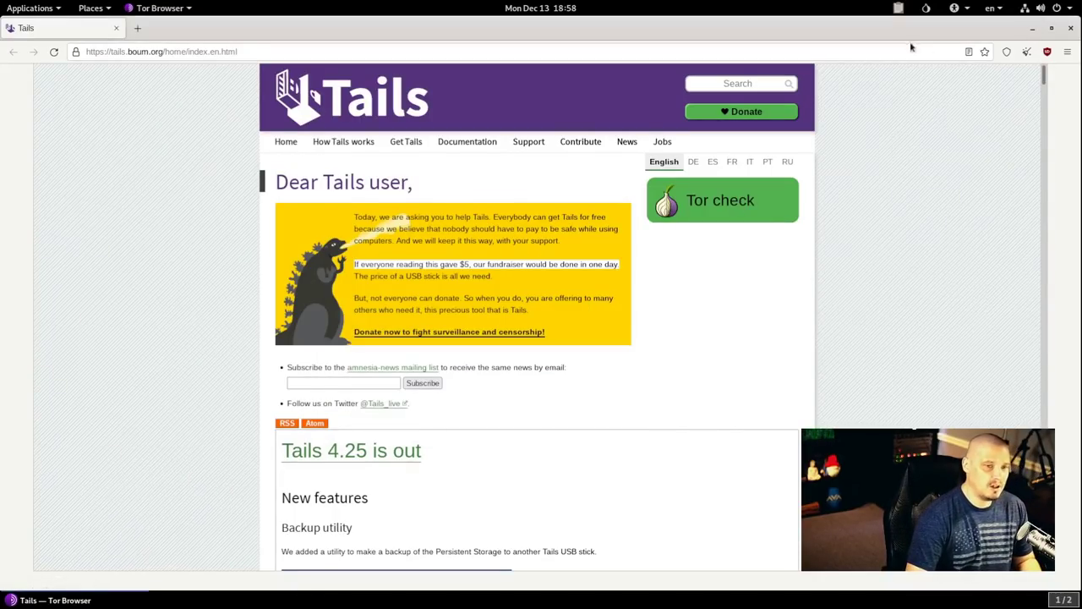
double_click(935, 34)
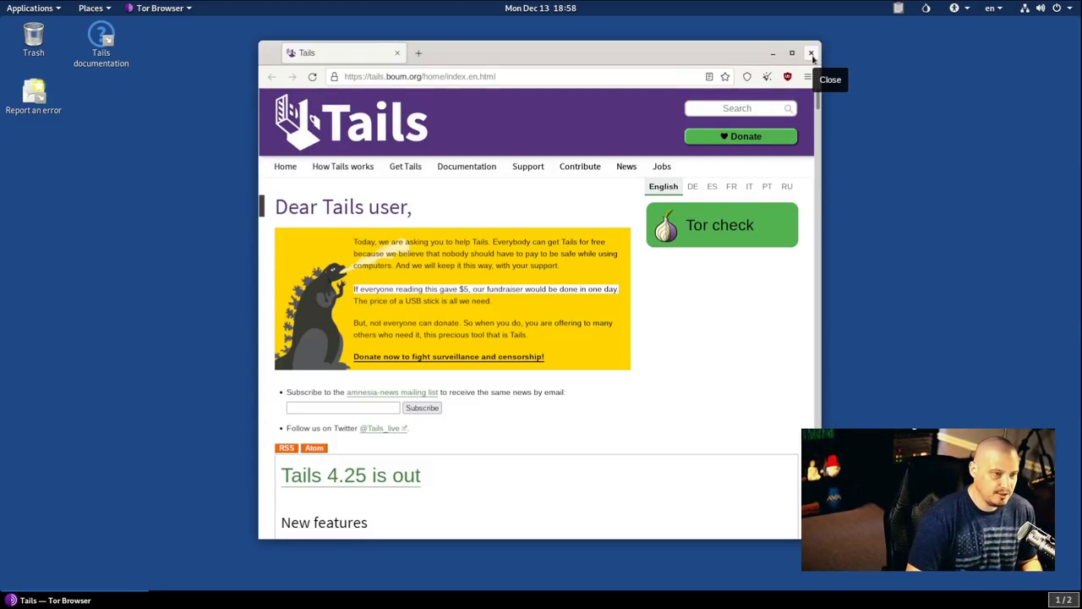
click(811, 54)
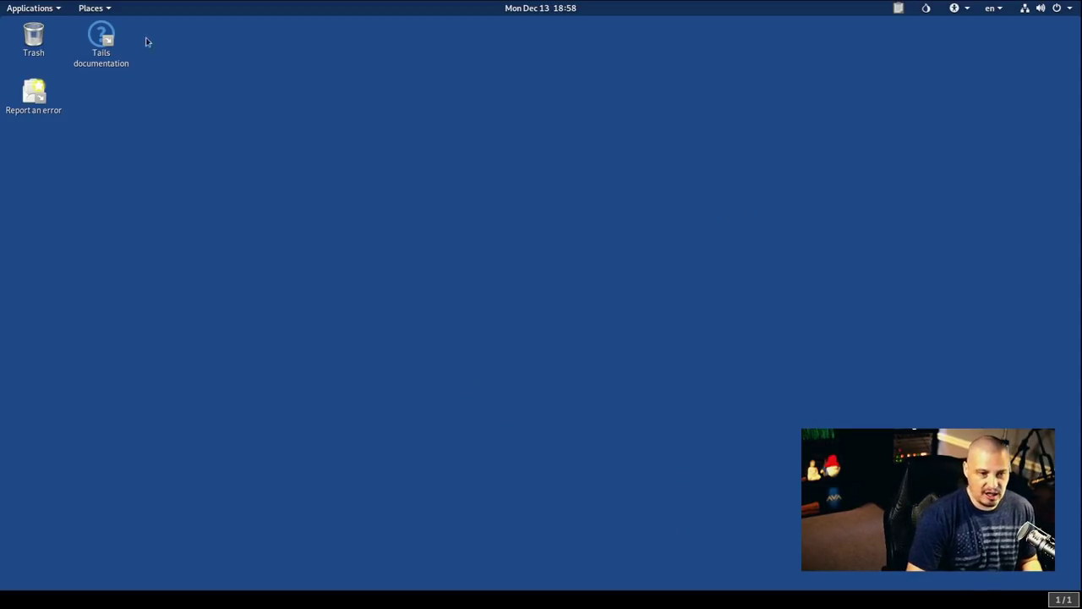
Launch Pidgin Internet Messenger from the installed internet applications
click(52, 8)
mouse_move(65, 102)
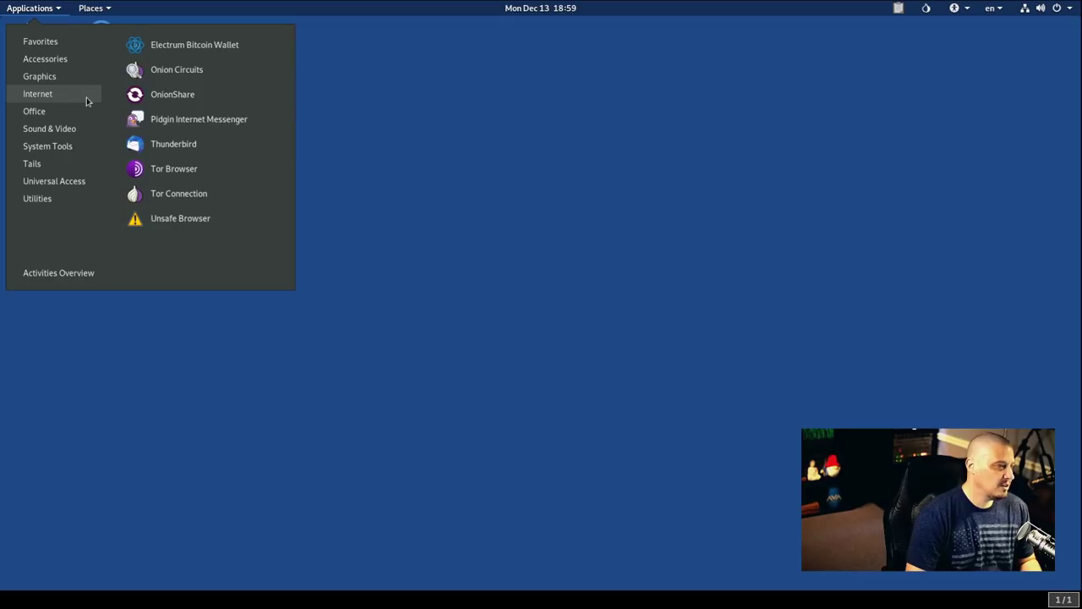
click(251, 121)
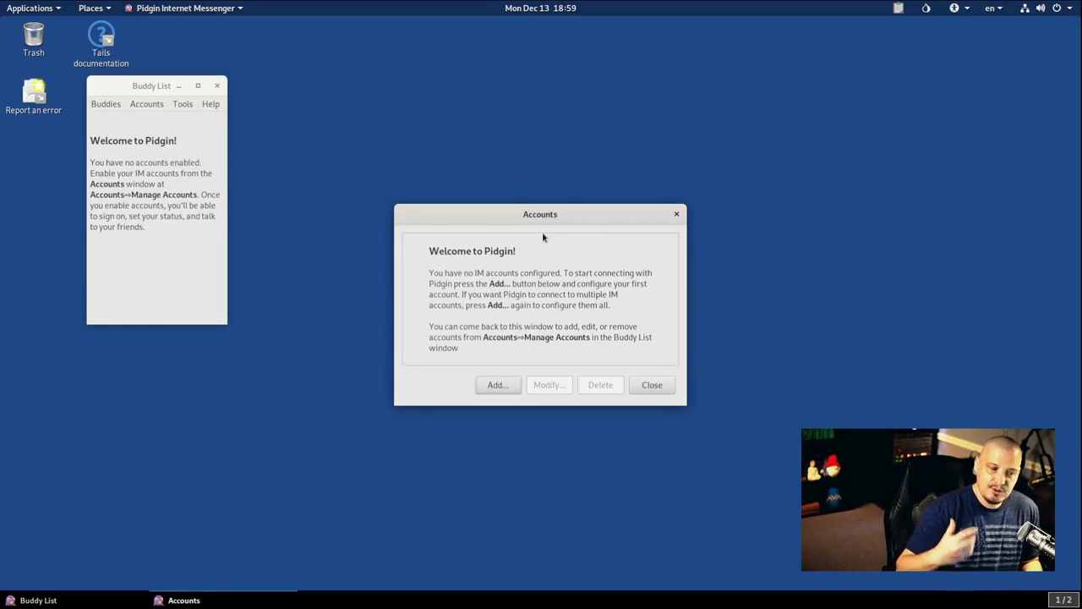
Examine the protocols offered for a new Pidgin account and close the form without adding one
click(510, 388)
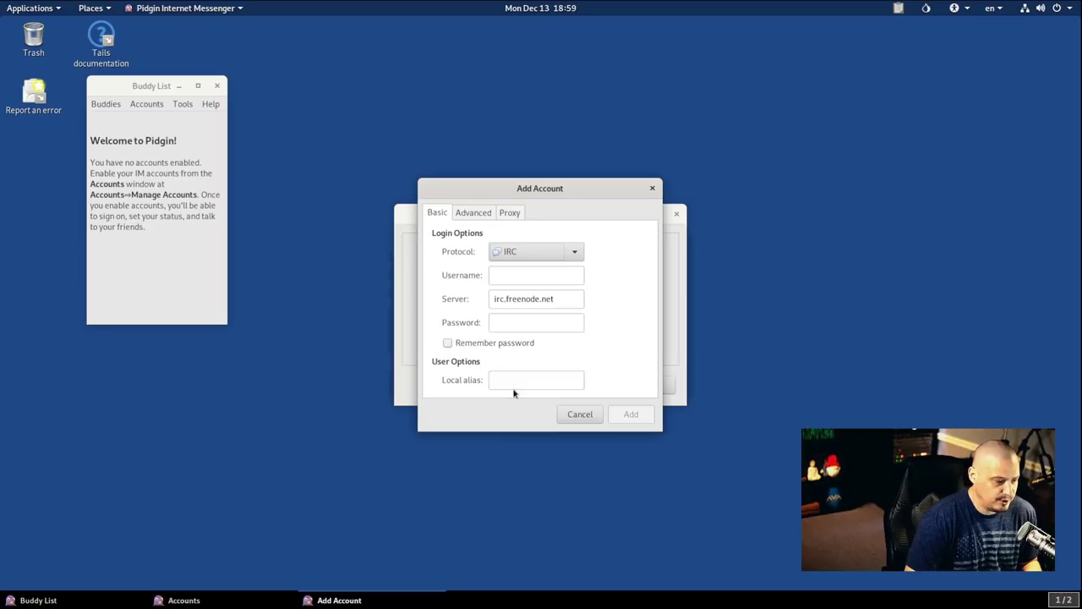
click(574, 251)
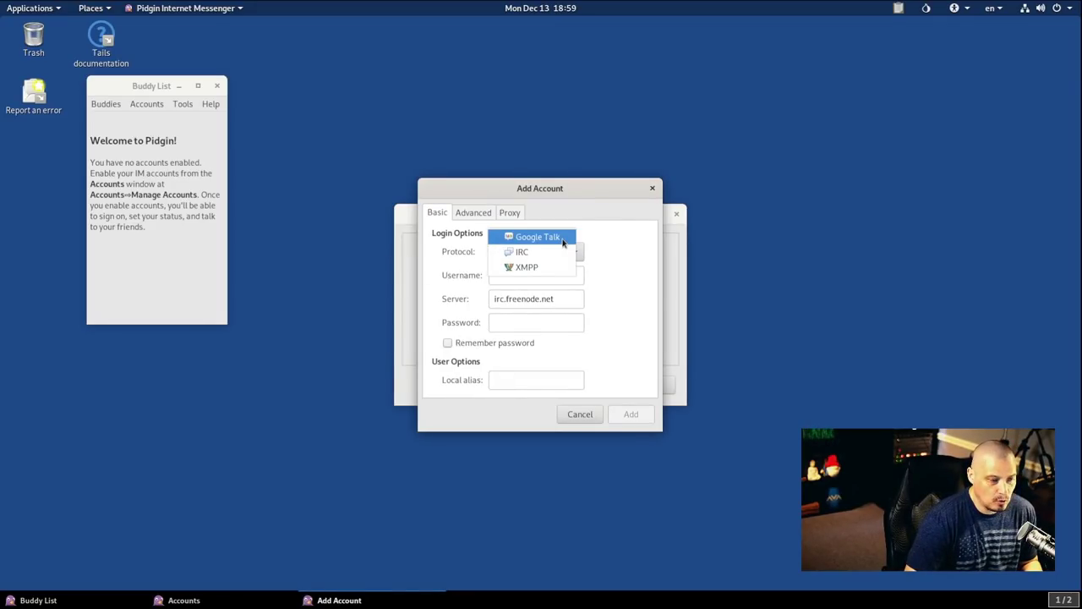
click(625, 273)
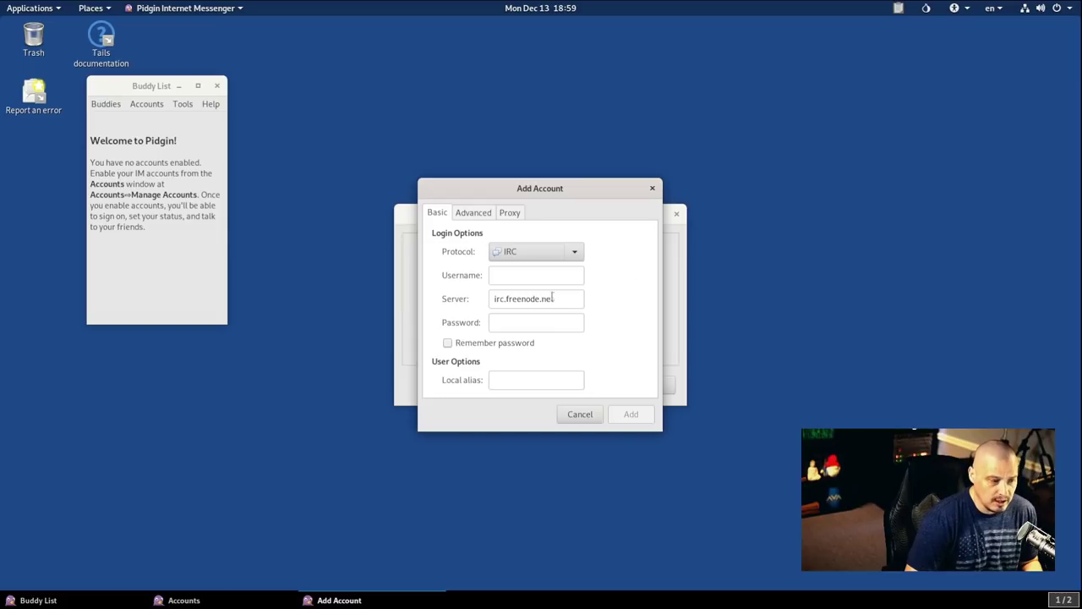
click(652, 187)
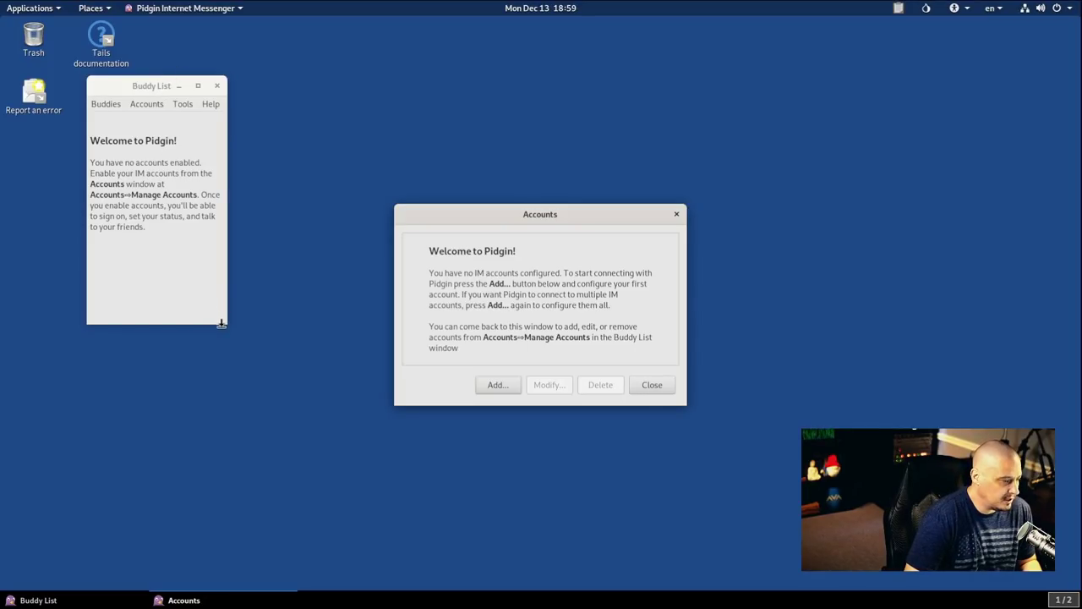
Widen the Buddy List window and open the configuration of the Off-the-Record Messaging plugin
drag(222, 324, 318, 342)
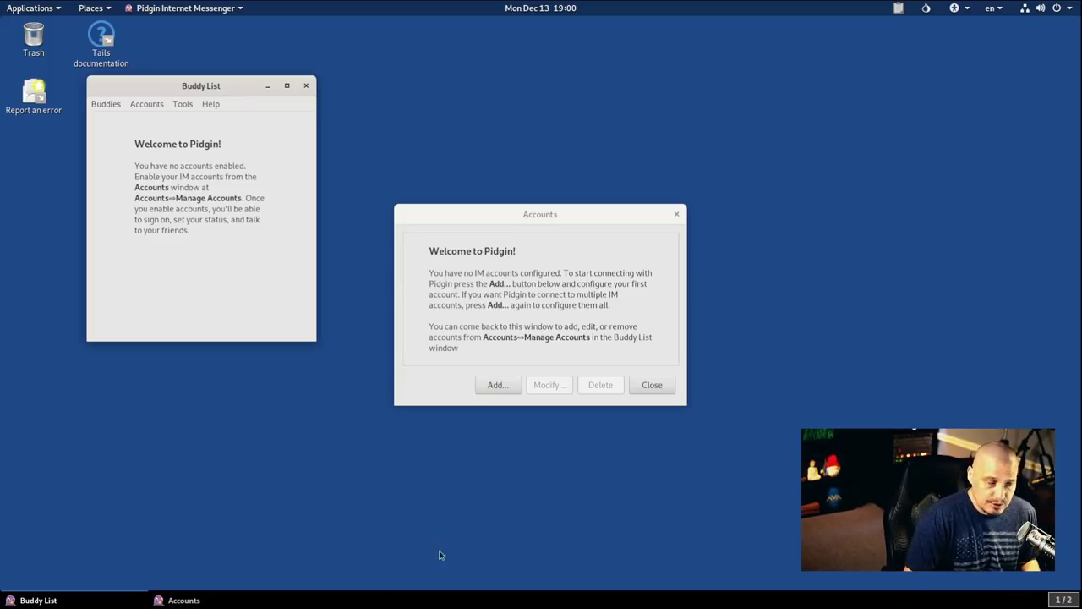
click(188, 108)
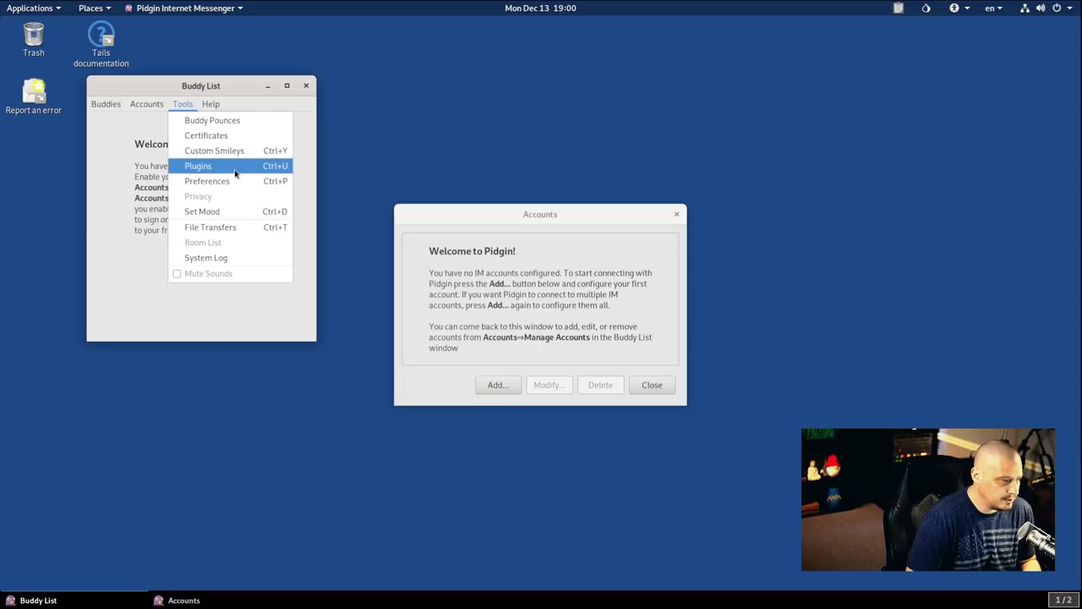
click(236, 170)
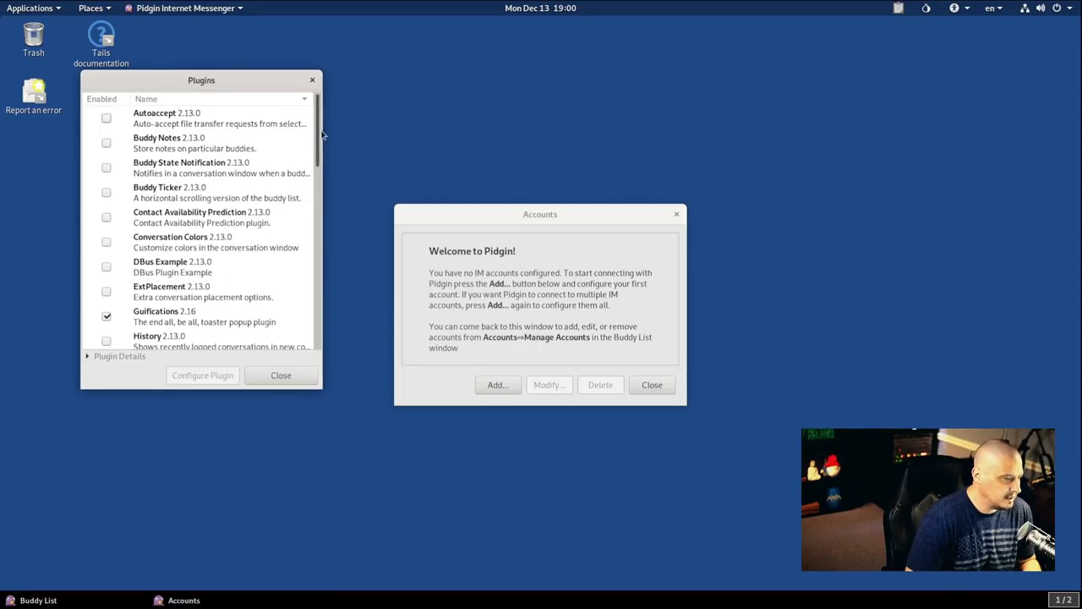
drag(319, 131, 321, 250)
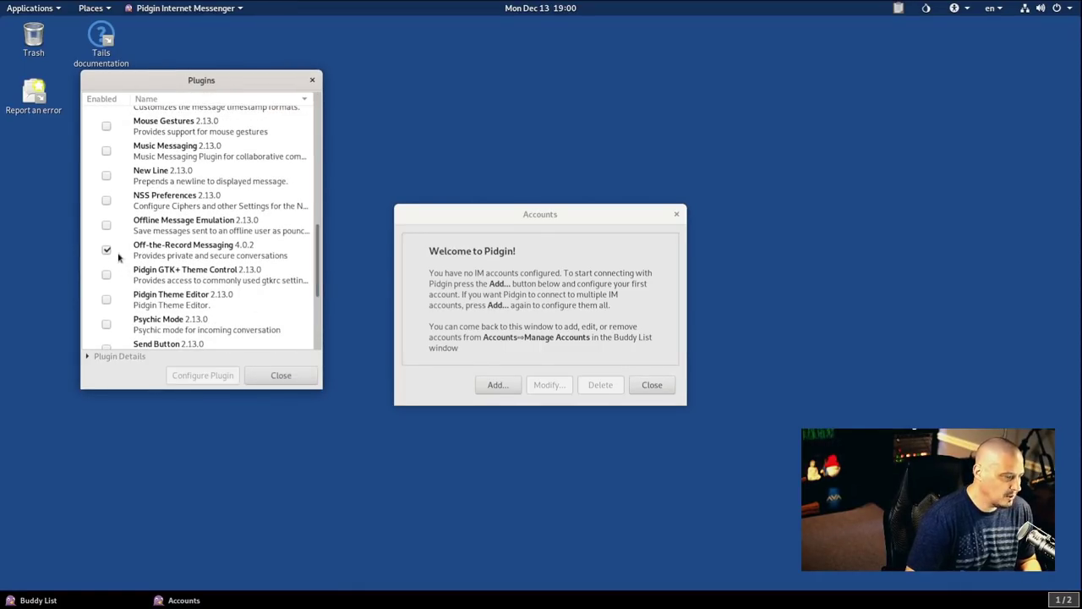
mouse_move(116, 255)
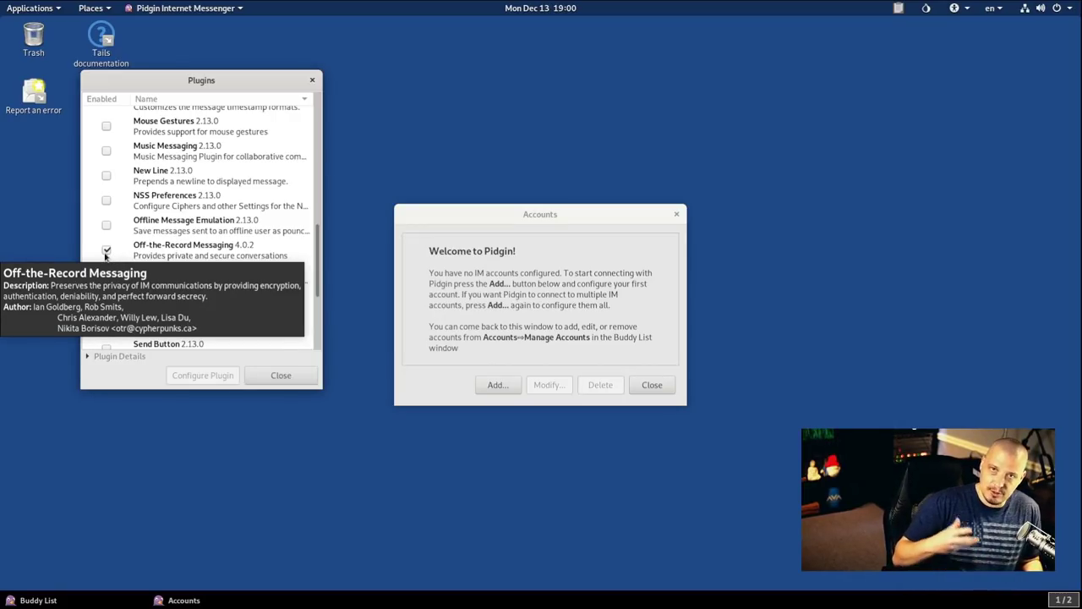
click(186, 249)
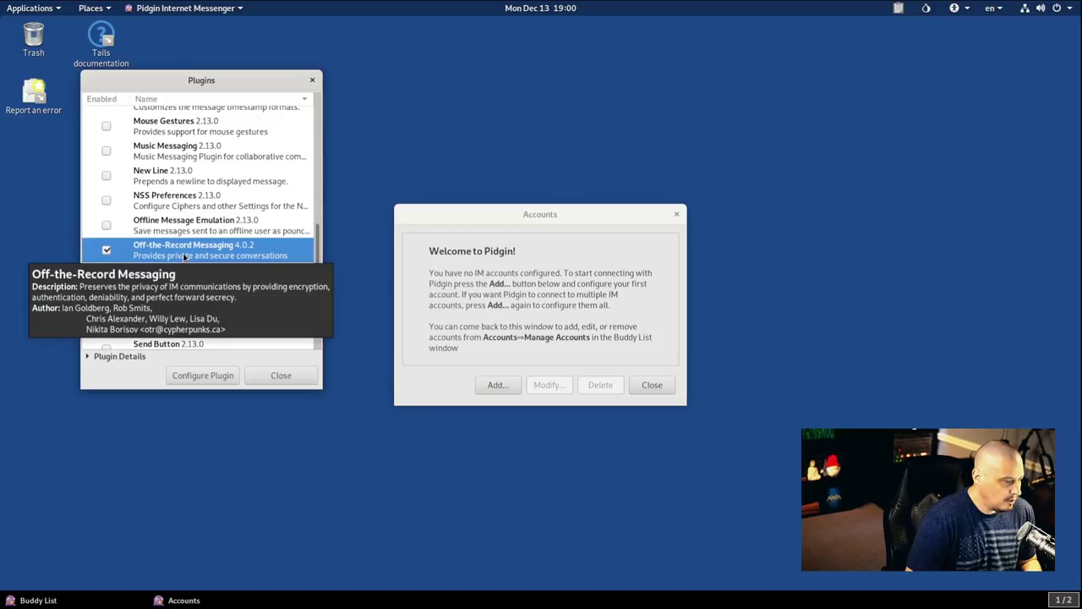
click(222, 380)
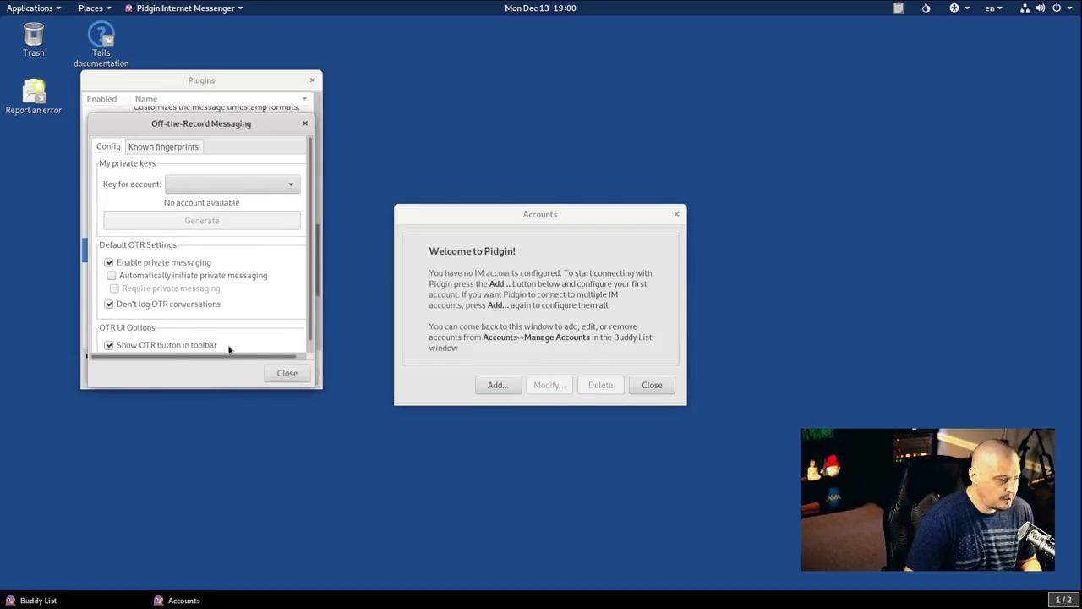
Enable automatically initiating and requiring private messaging in the default OTR settings, and close all Pidgin windows
drag(235, 126, 437, 109)
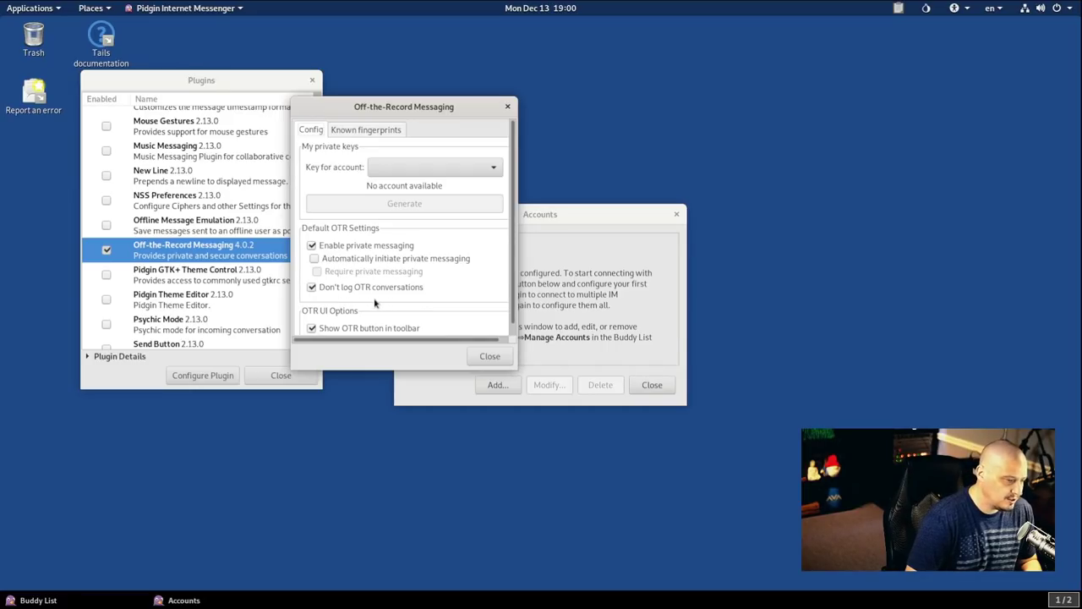
click(314, 259)
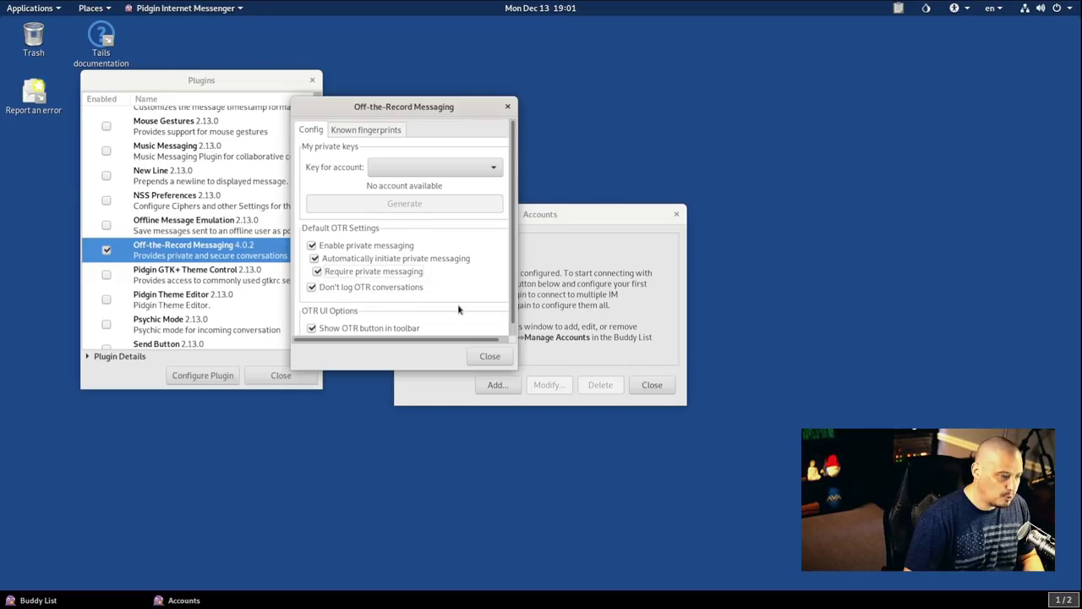
click(490, 356)
click(312, 79)
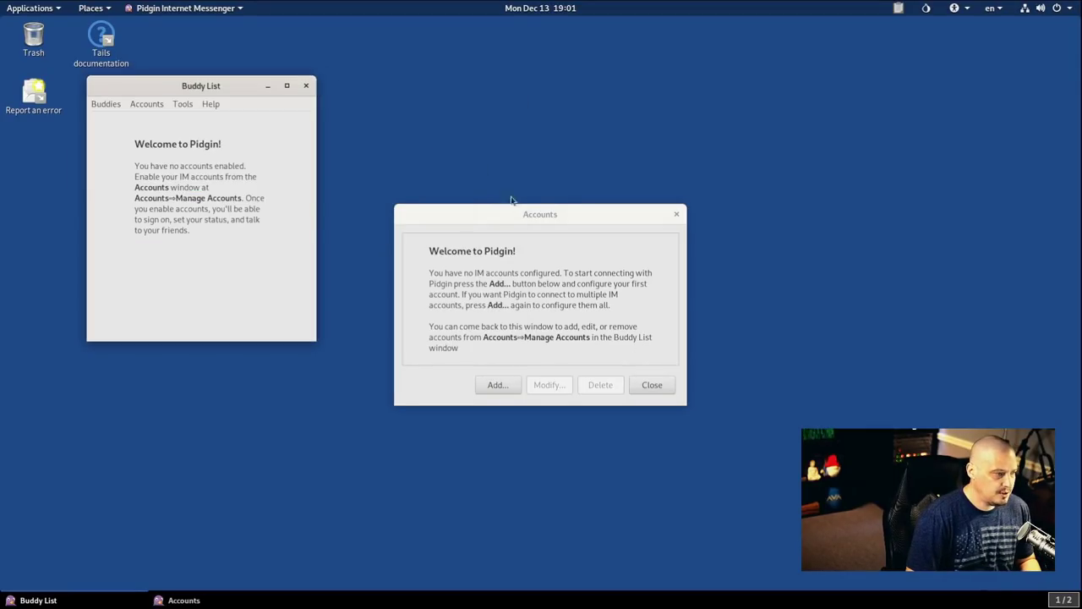
click(676, 216)
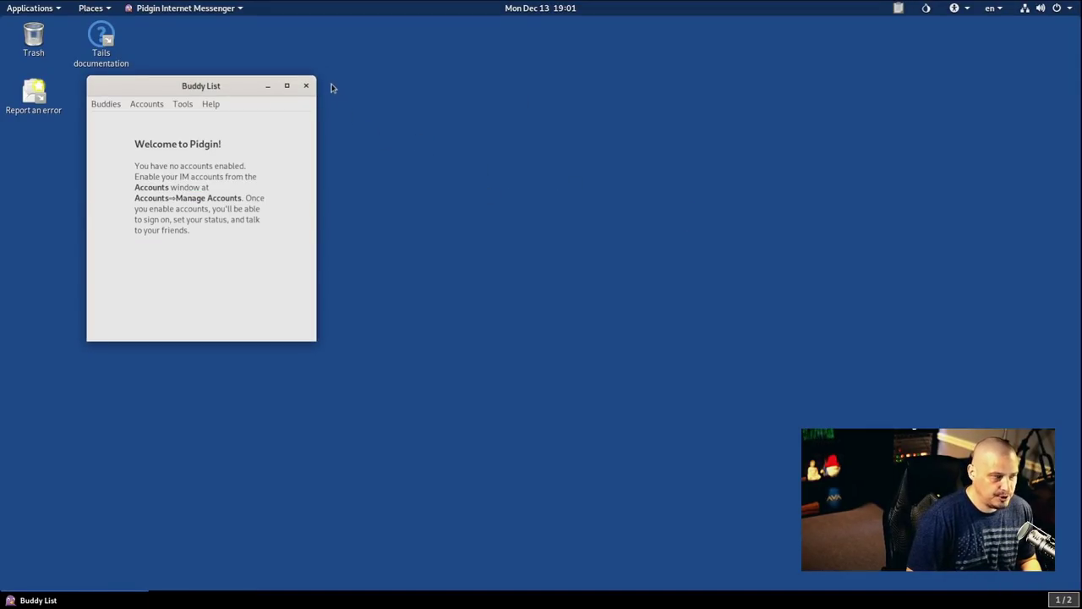
click(306, 85)
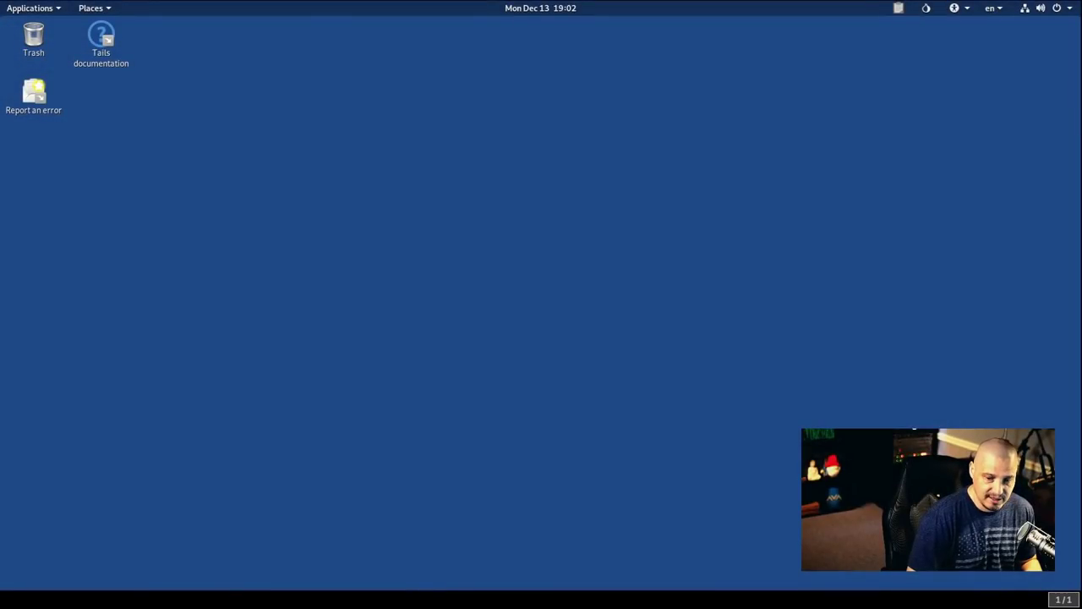
Launch Thunderbird, dismiss the existing email address setup without filling it in, and close the mail client
click(35, 8)
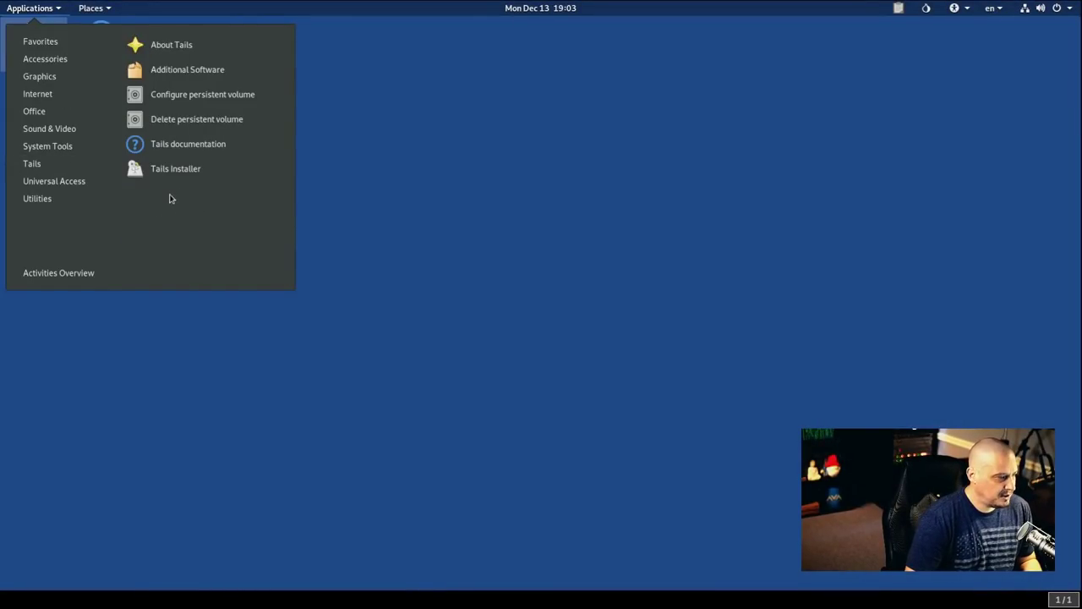
mouse_move(87, 129)
mouse_move(87, 97)
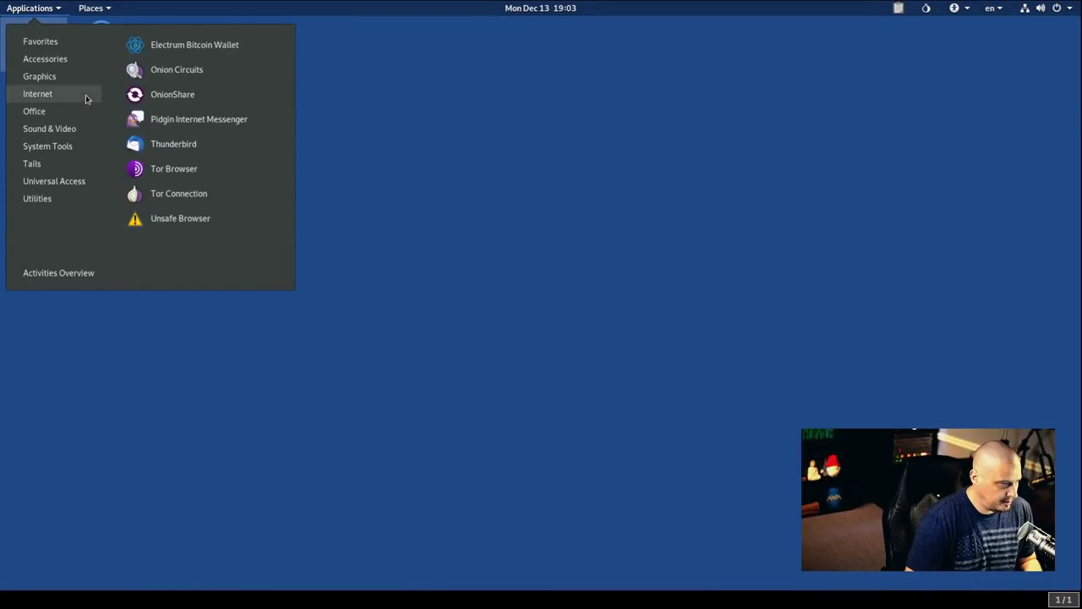
click(193, 154)
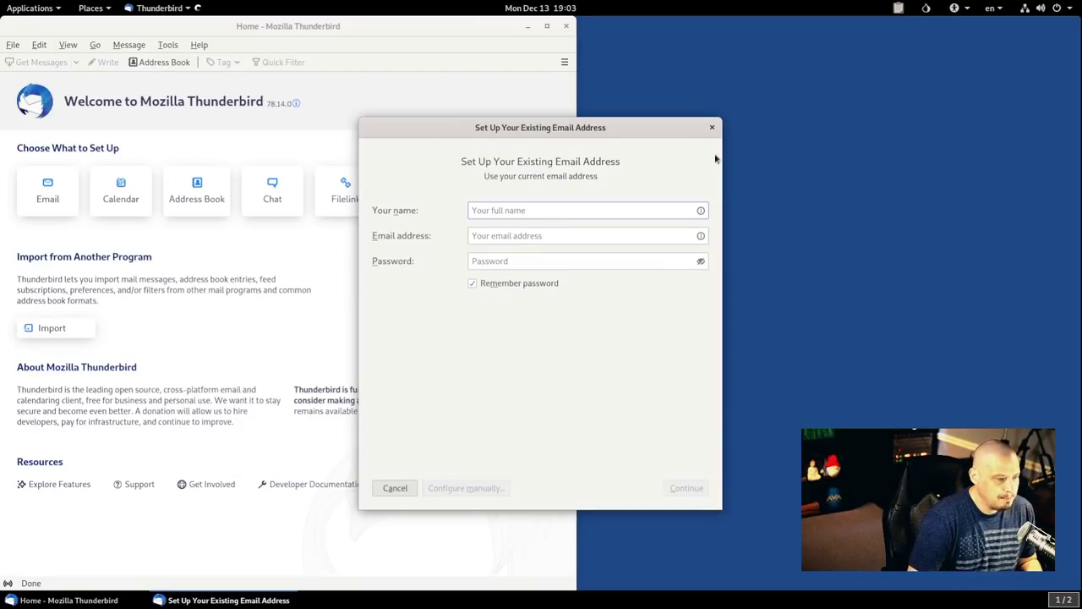
click(712, 128)
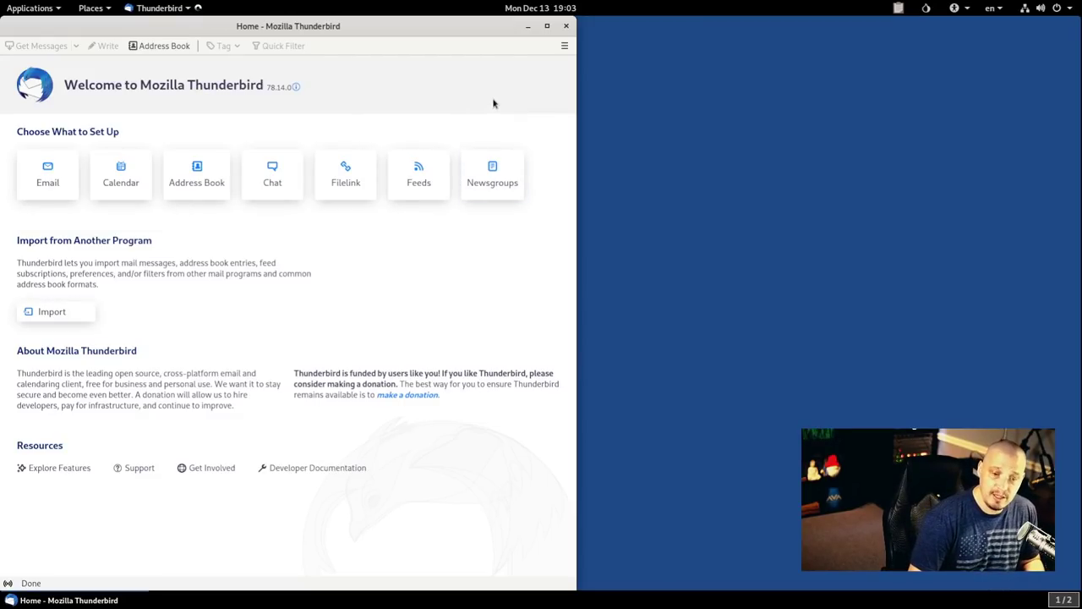
click(566, 26)
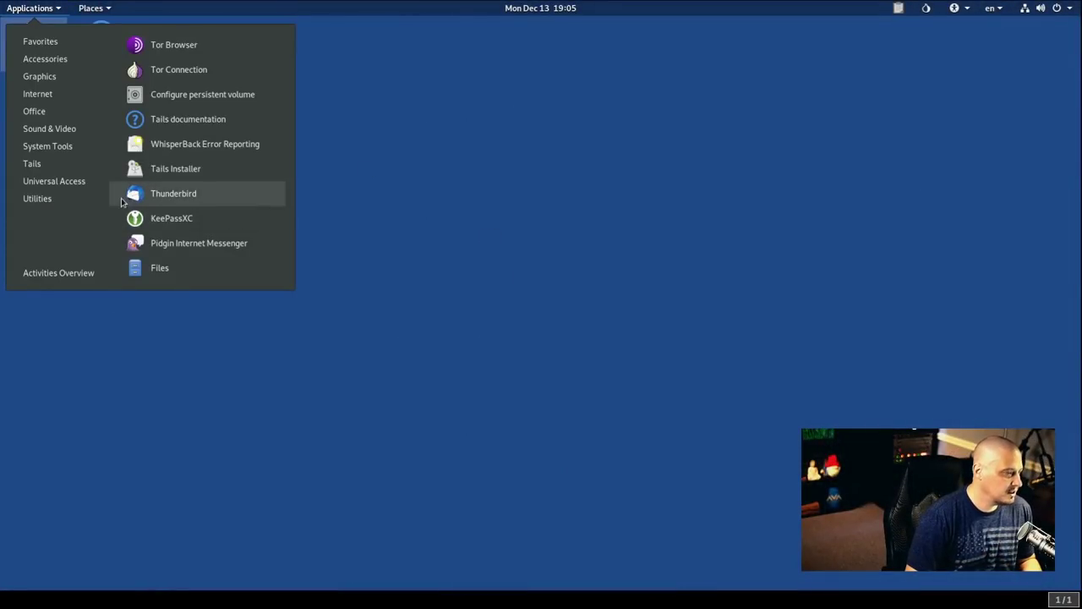
Start Electrum Bitcoin Wallet and exit at the persistence prompt without launching the wallet
mouse_move(76, 104)
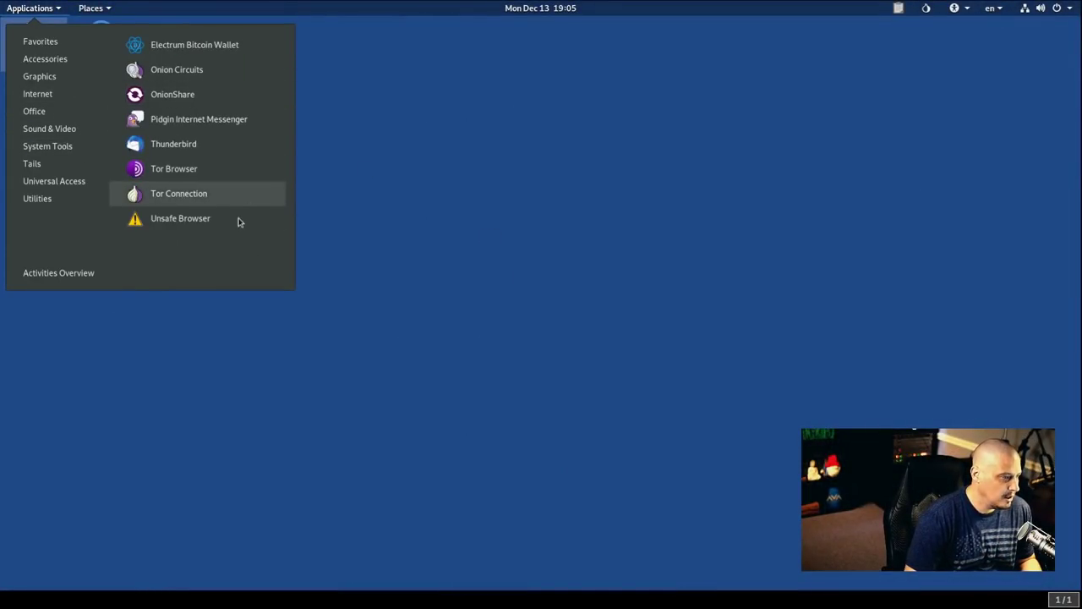
click(203, 46)
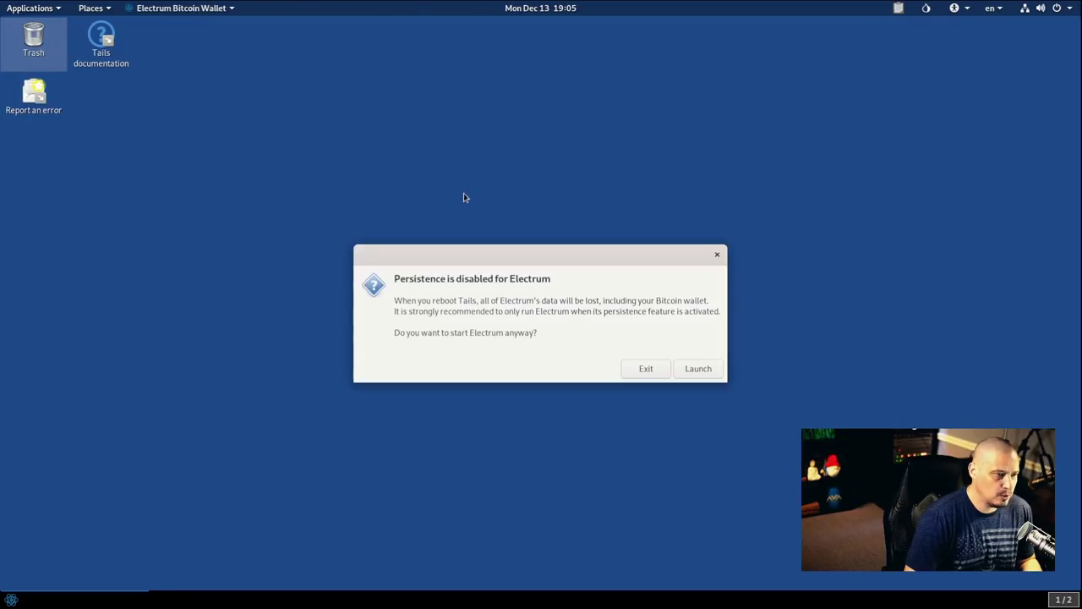
click(640, 368)
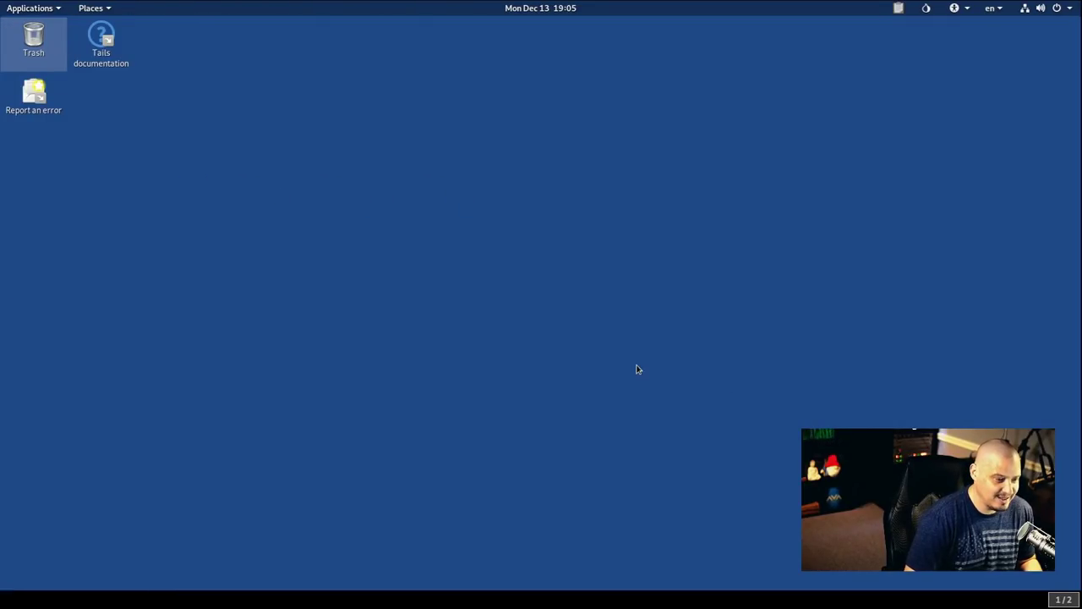
View the list of Tor circuits in Onion Circuits and close its window
click(30, 8)
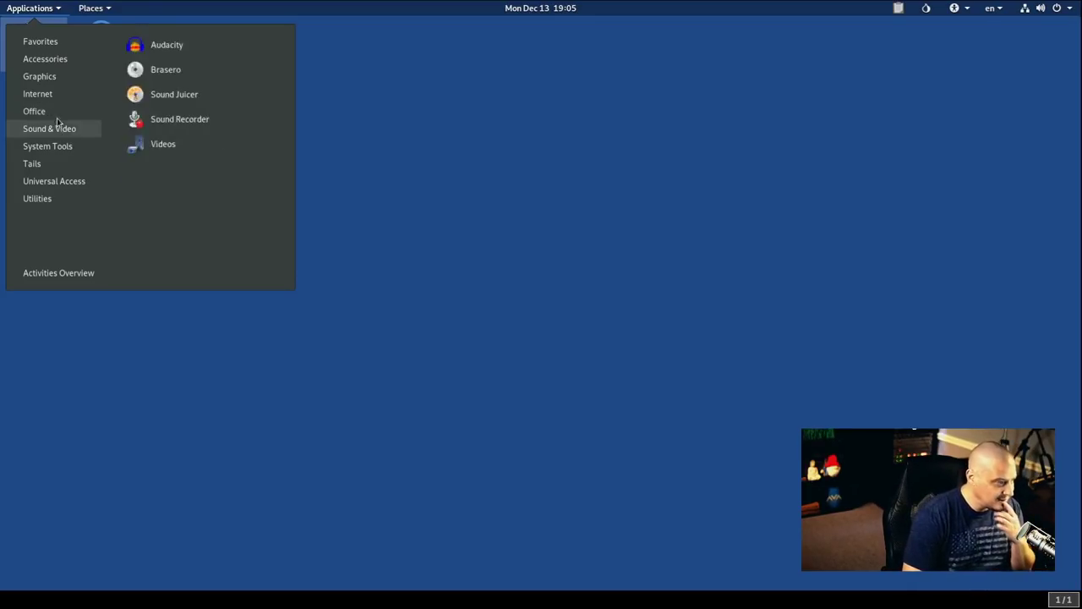
mouse_move(63, 96)
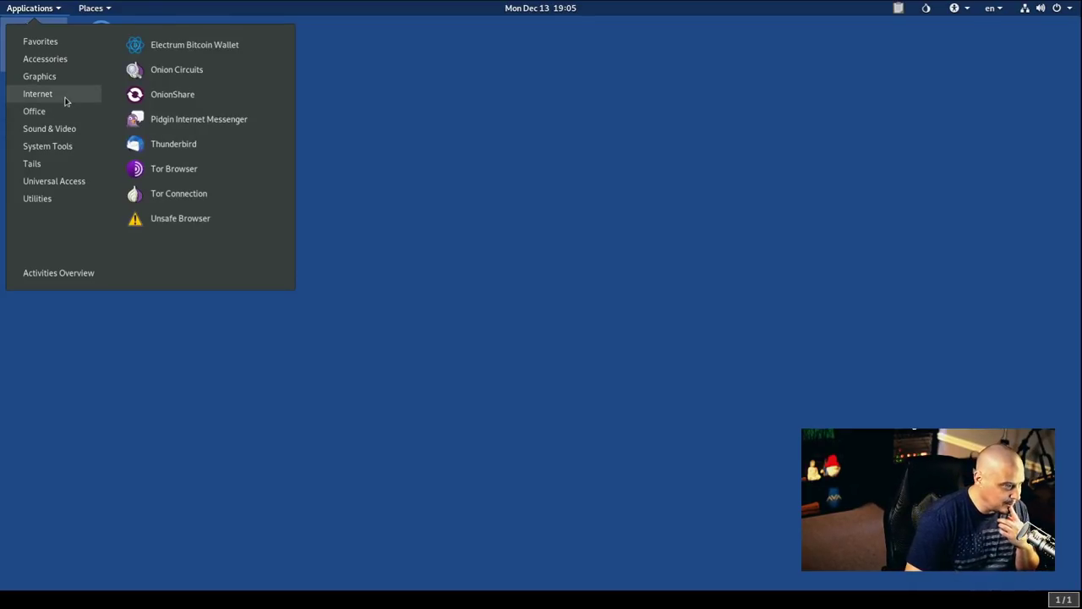
click(226, 74)
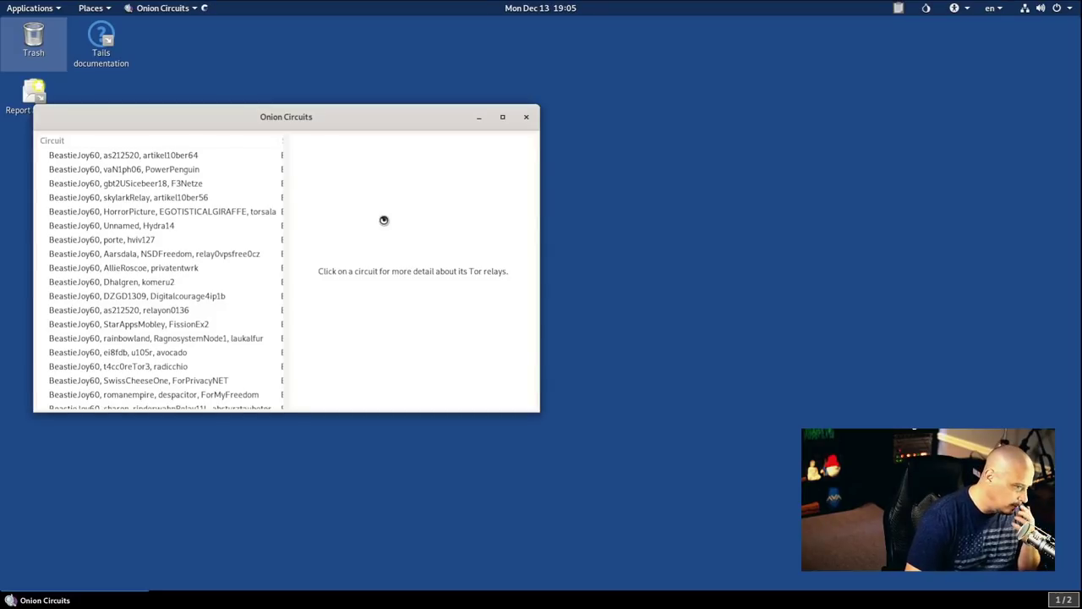
drag(347, 121, 467, 167)
click(634, 164)
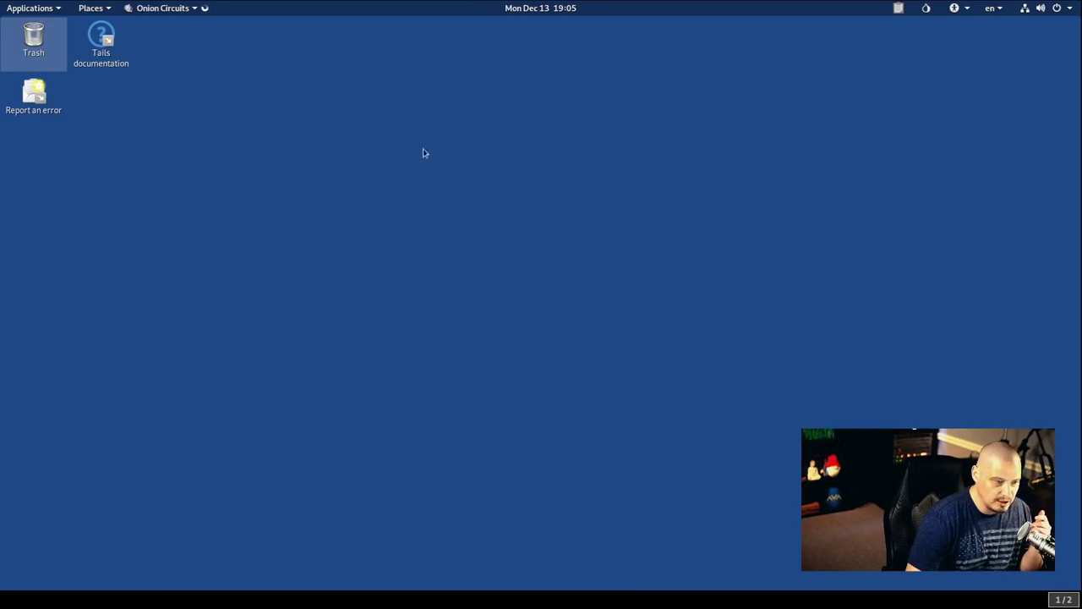
Launch KeePassXC, look over its database creation and import options, and close it
click(30, 10)
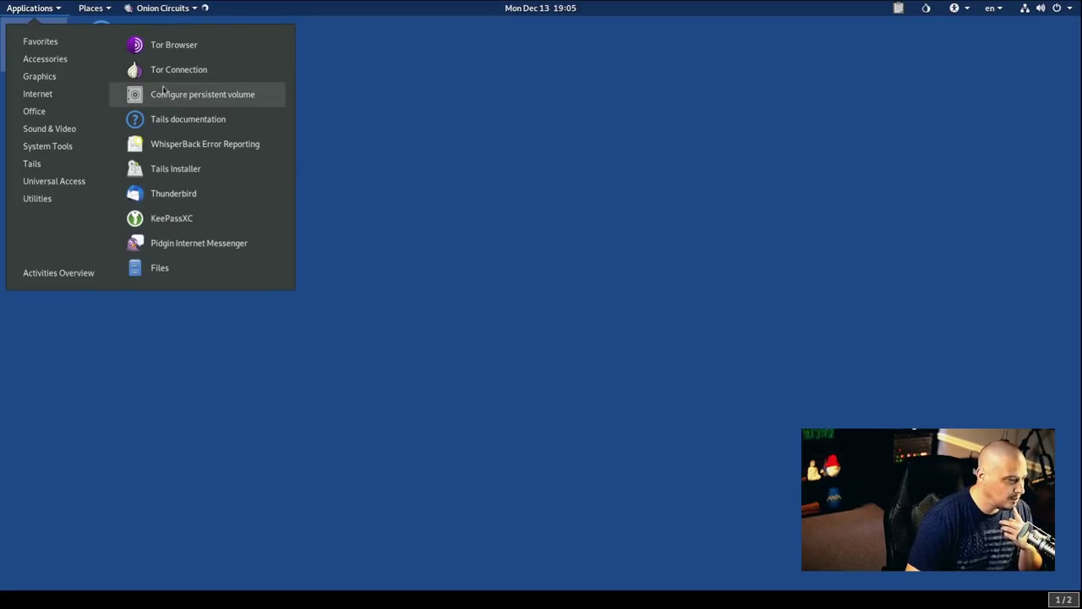
click(228, 221)
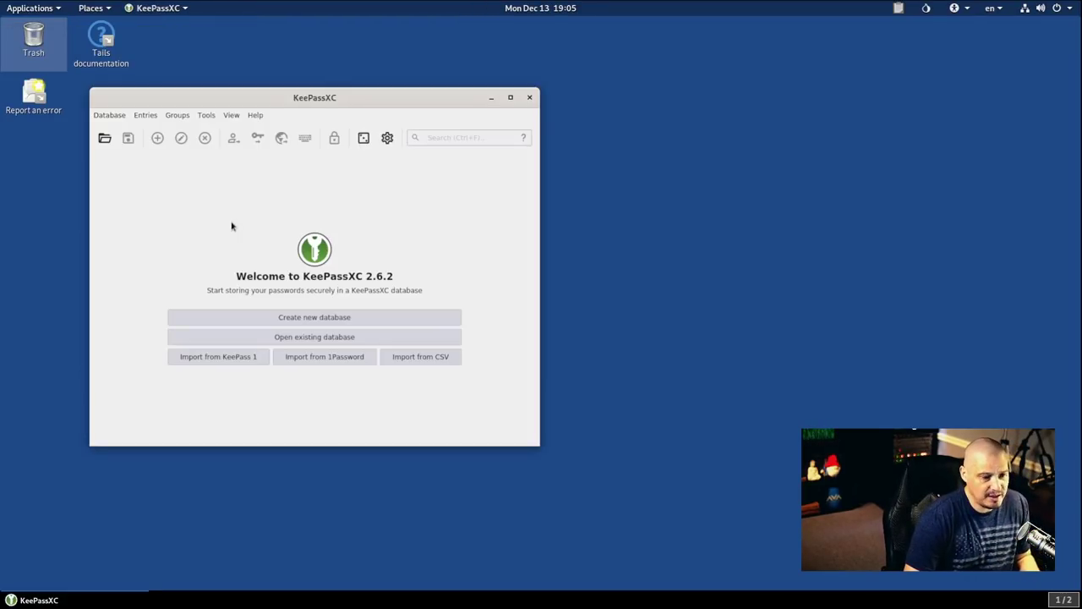
drag(309, 99, 587, 94)
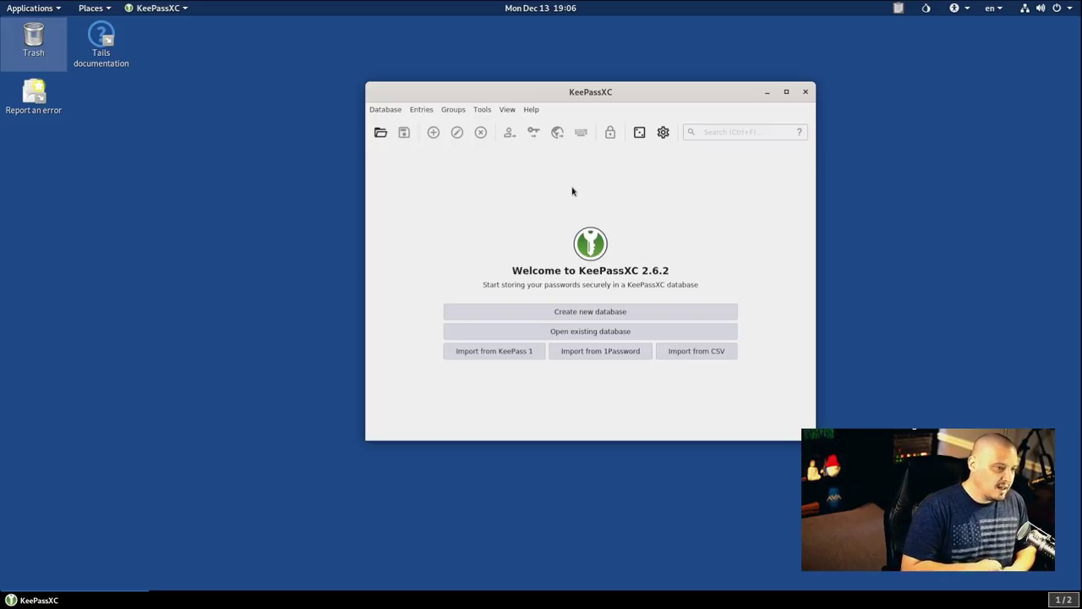
click(805, 92)
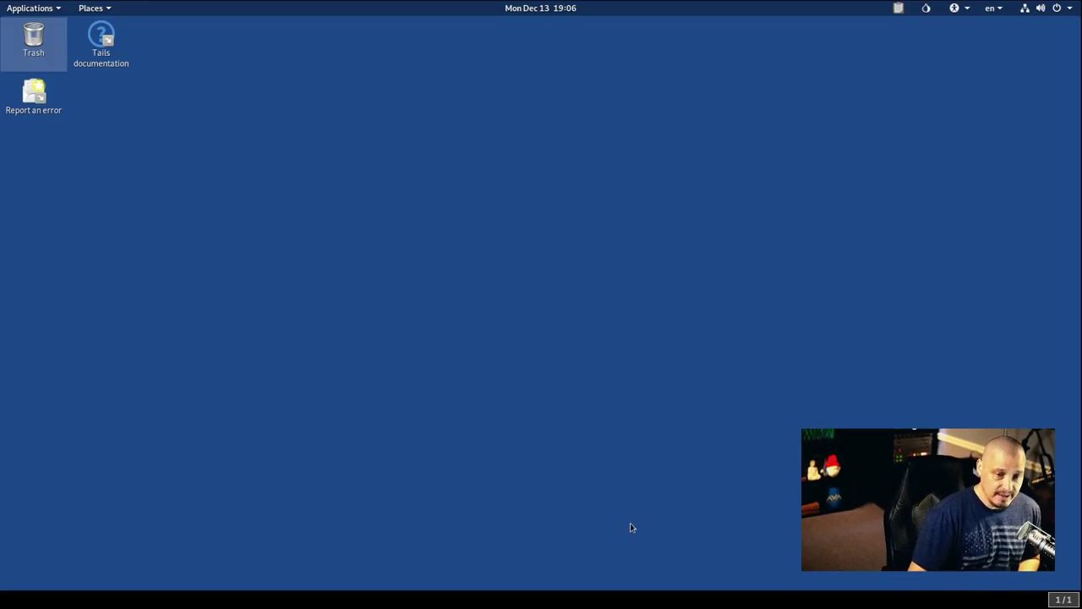
Try to configure a persistent volume with the Tails utility and dismiss its dialog
click(29, 5)
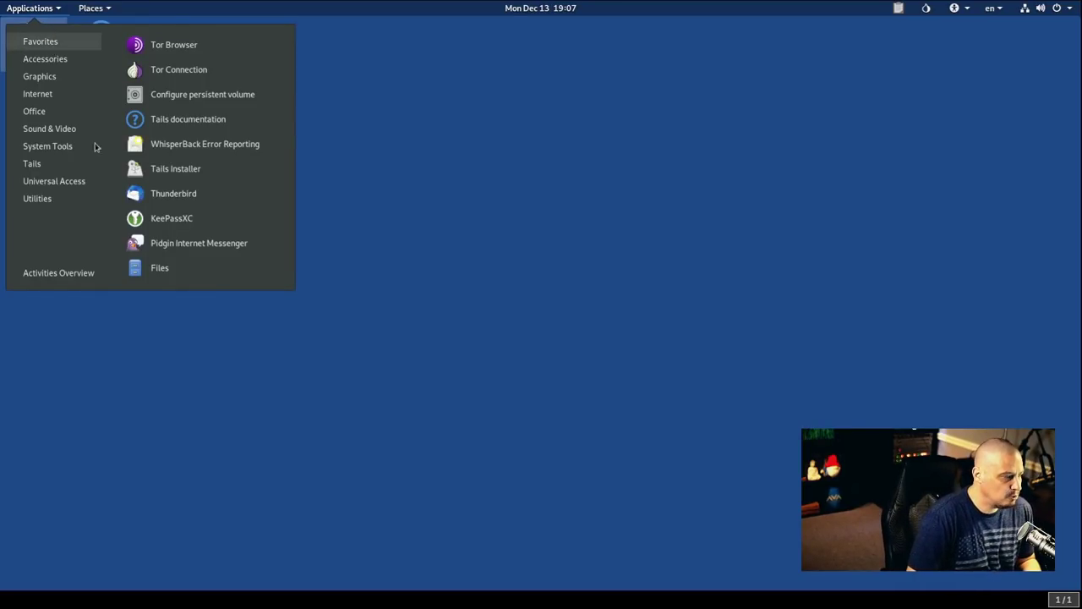
mouse_move(65, 169)
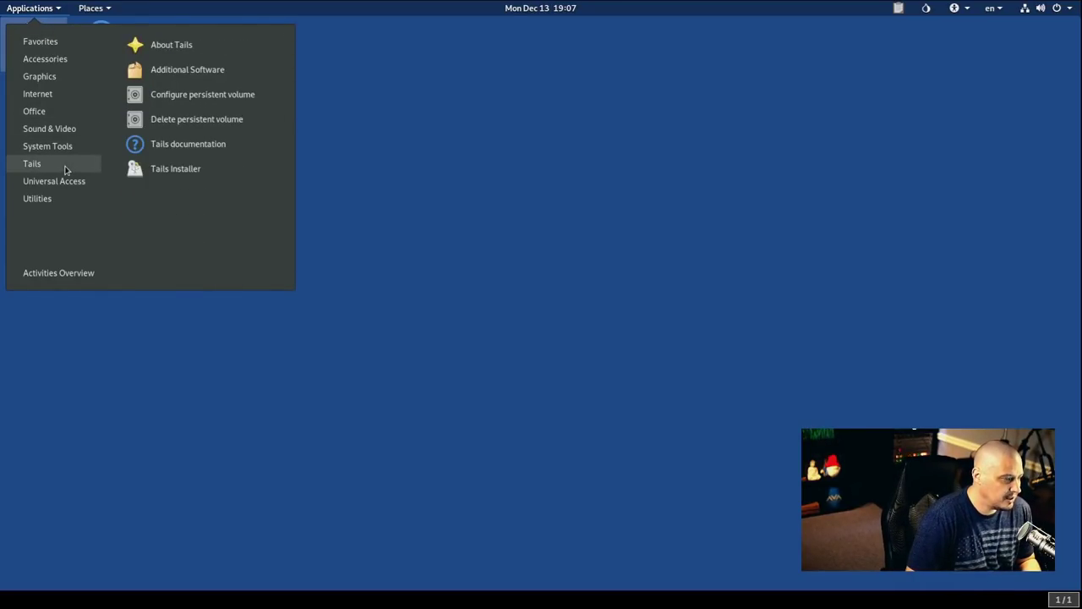
click(238, 98)
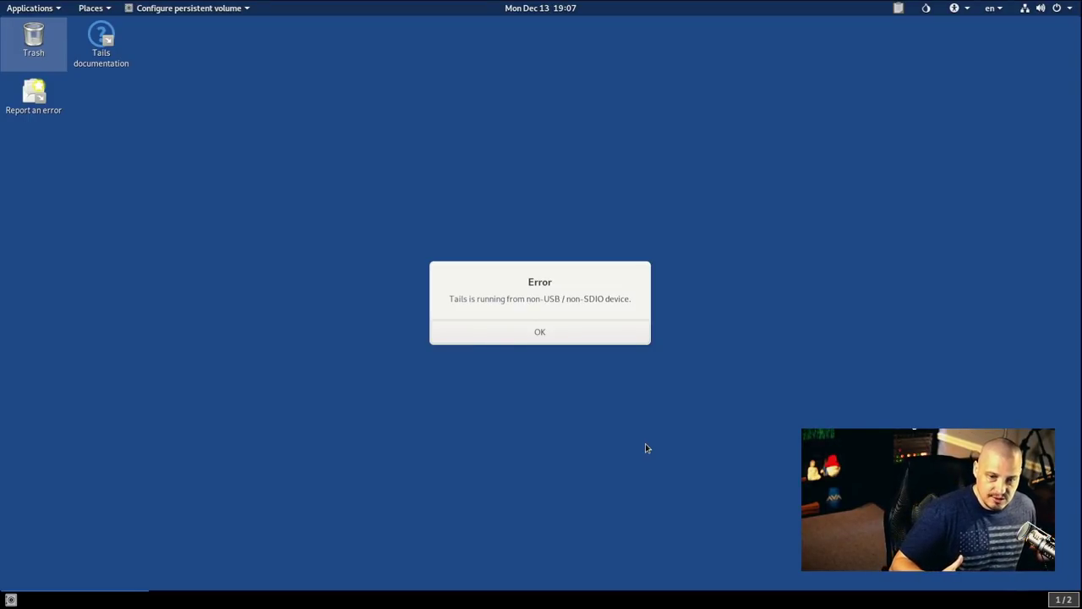
click(557, 339)
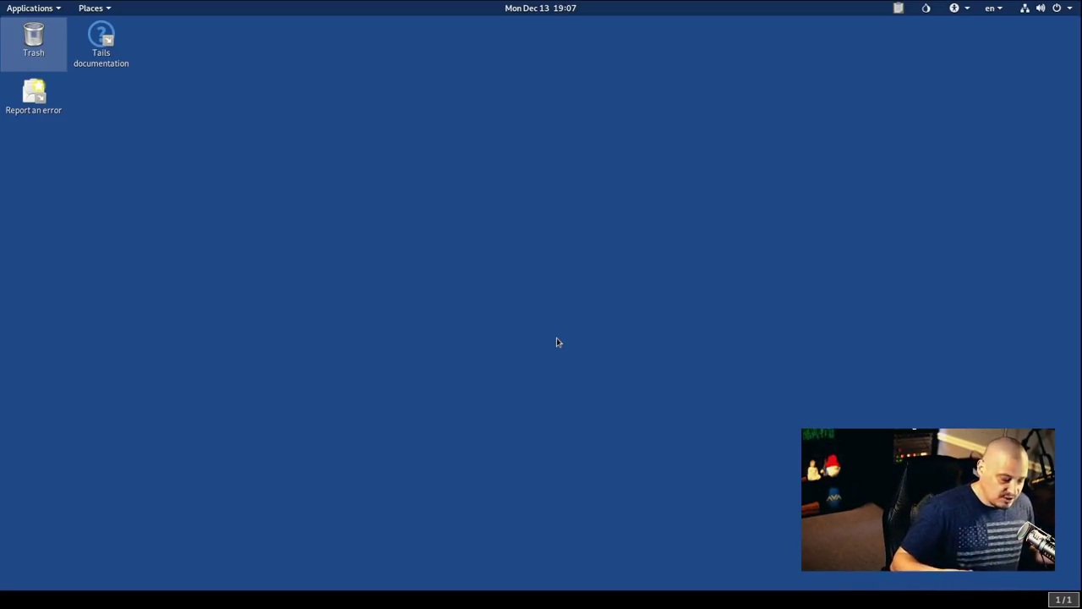
Launch Tails Installer to view its options for installing Tails on a USB stick
click(39, 7)
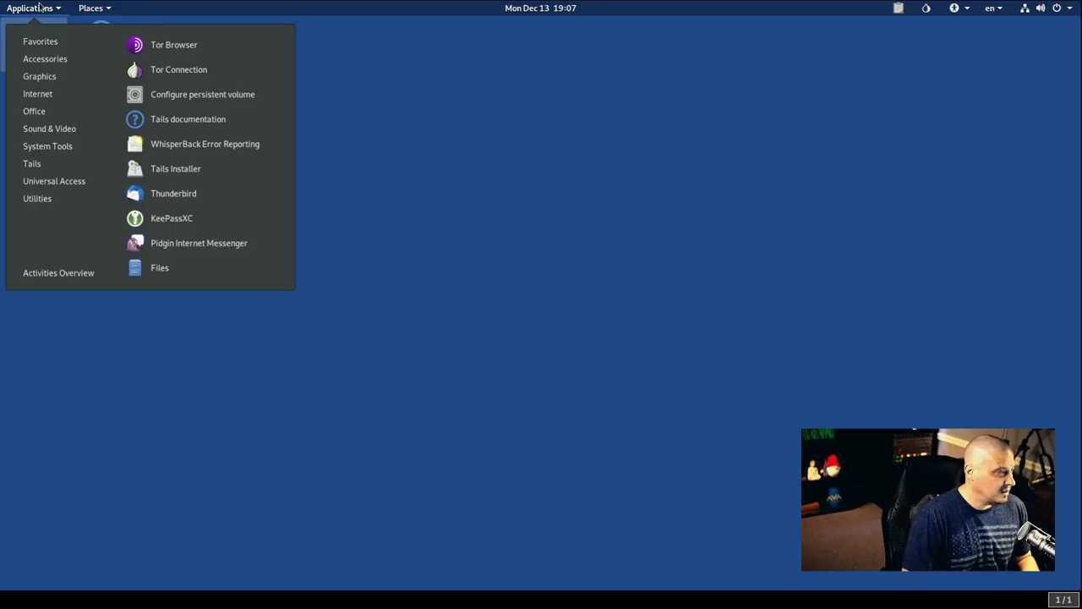
mouse_move(59, 169)
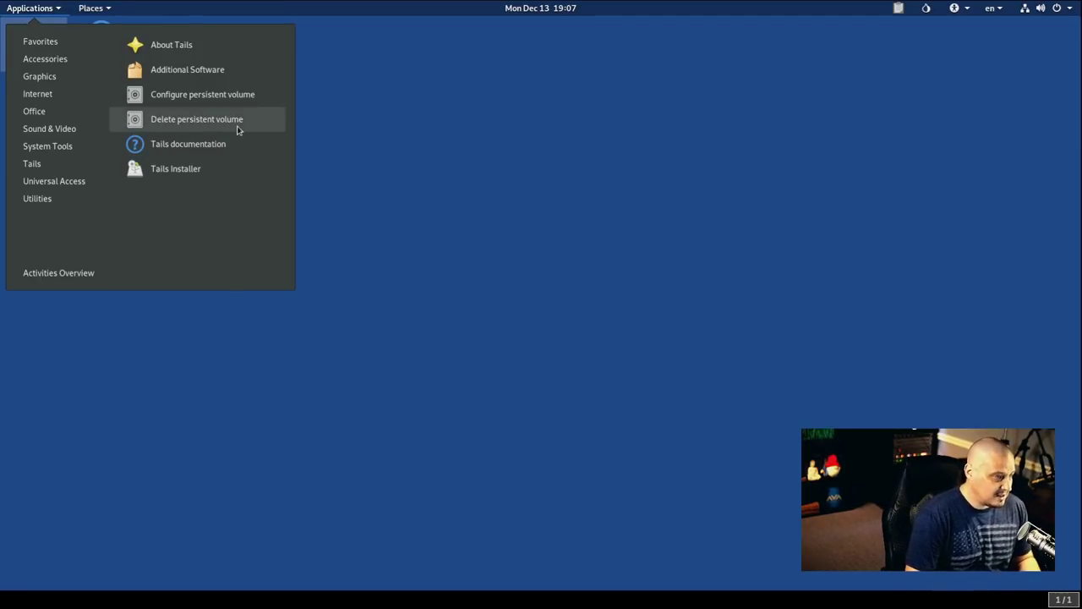
click(211, 172)
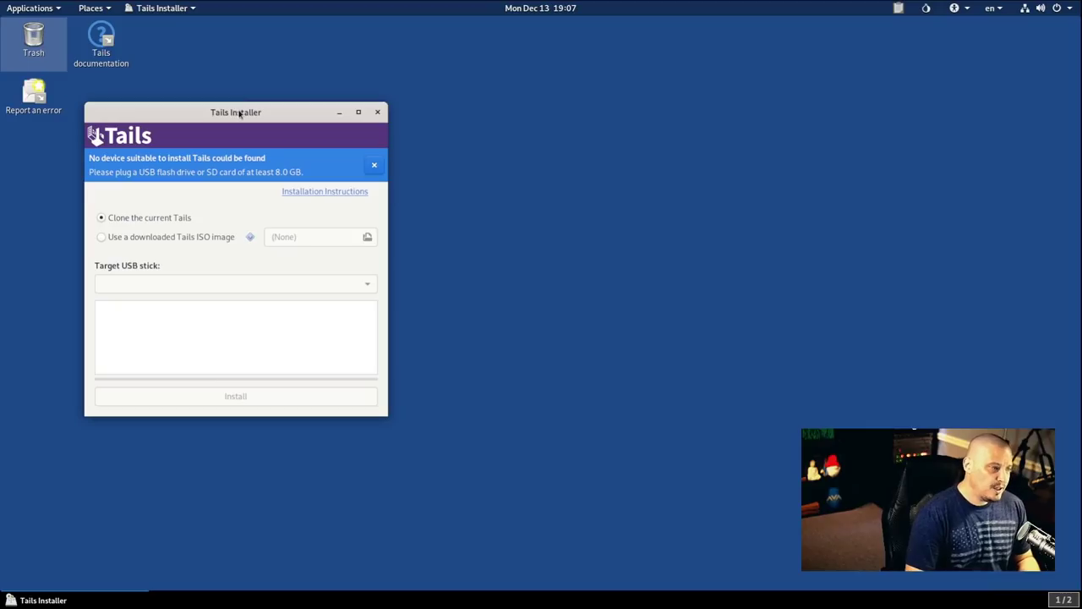
Choose a downloaded Tails ISO image as the installation source, browse for the file, and cancel the file selection
drag(240, 118, 514, 126)
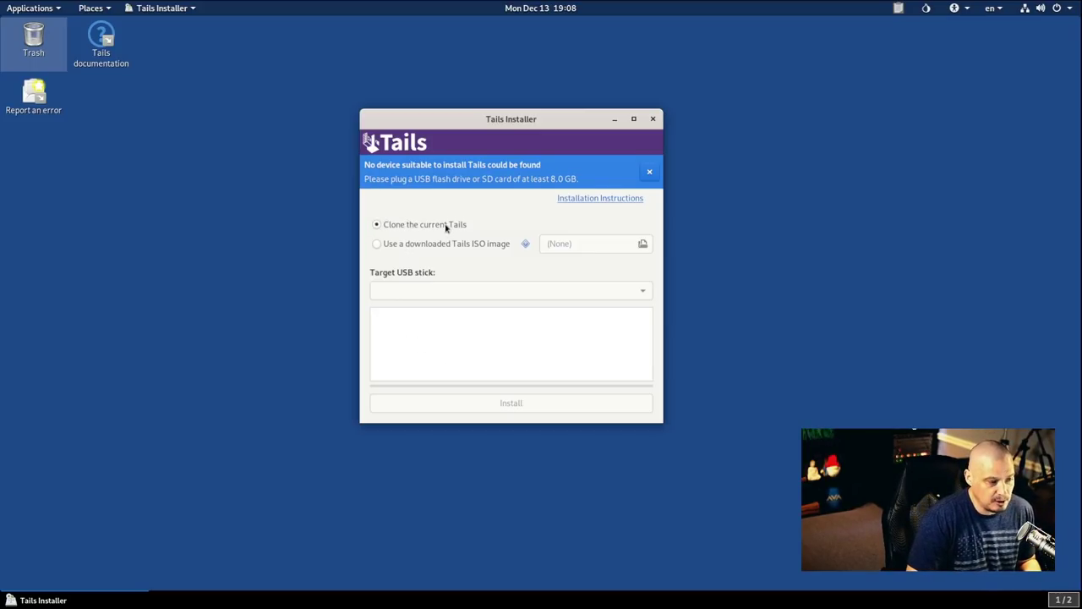
click(377, 244)
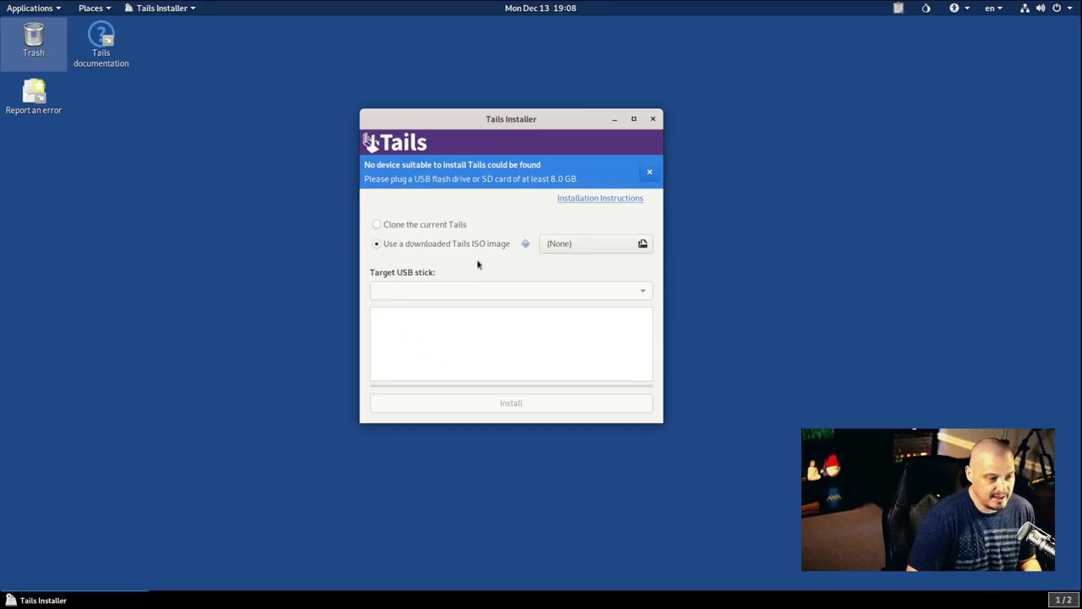
click(578, 245)
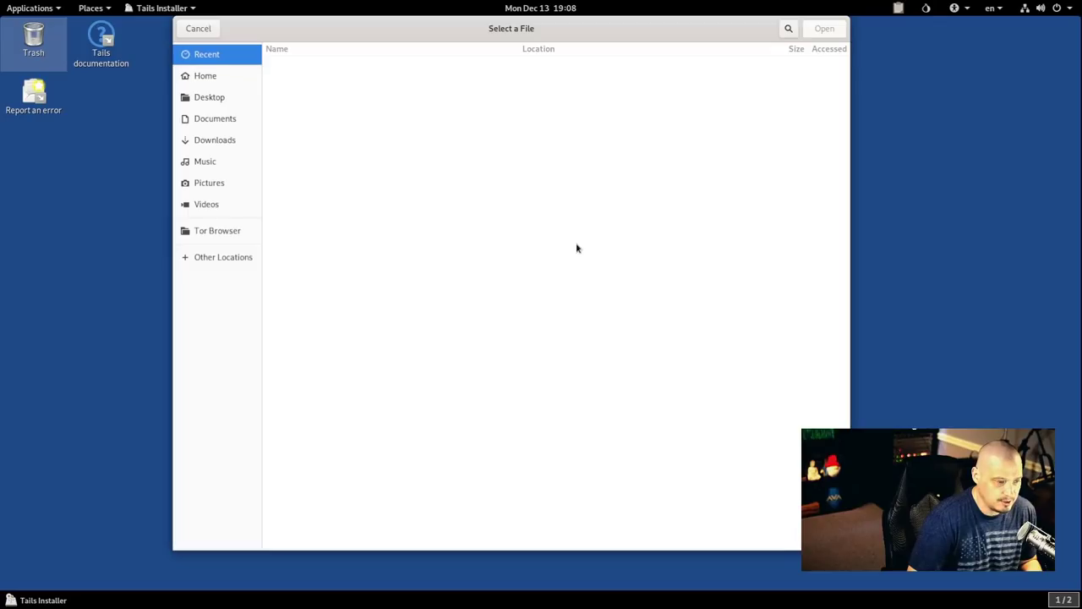
click(200, 27)
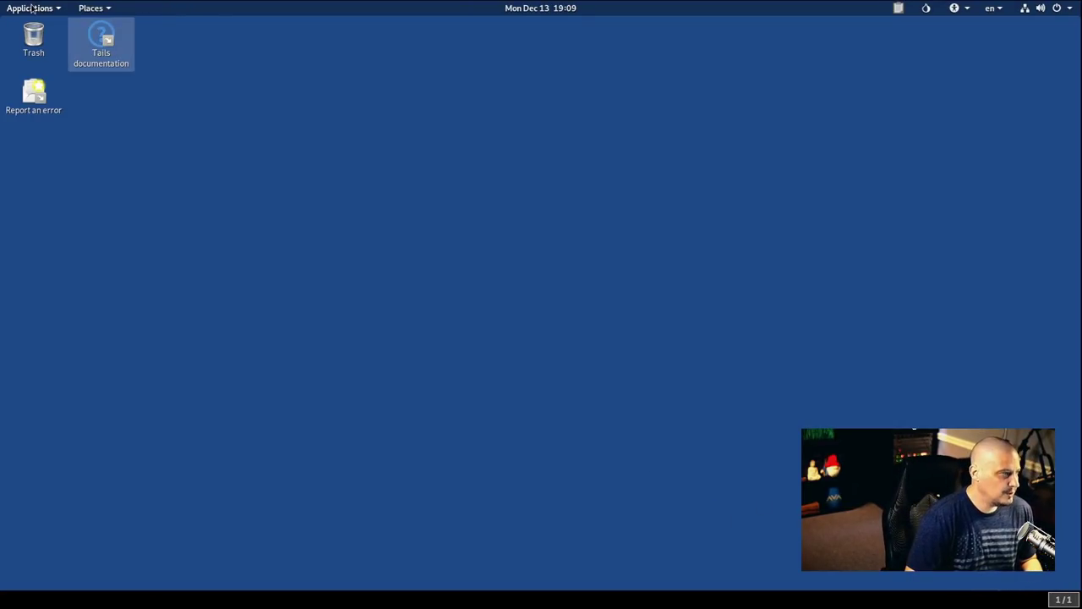
Launch Calculator and Files from the accessories, view the home folder, and close both windows
click(31, 10)
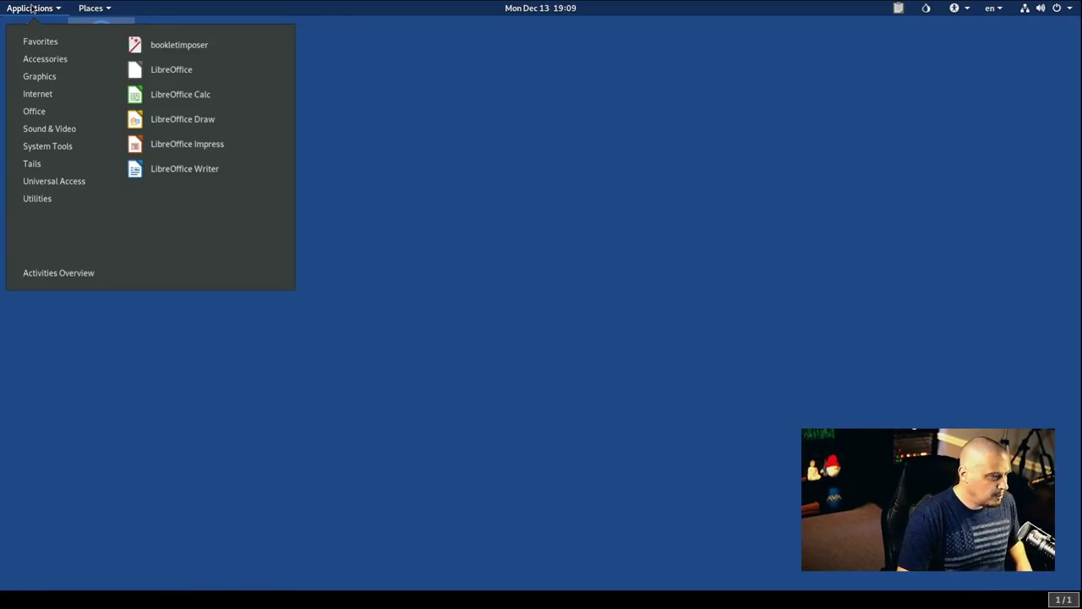
mouse_move(52, 63)
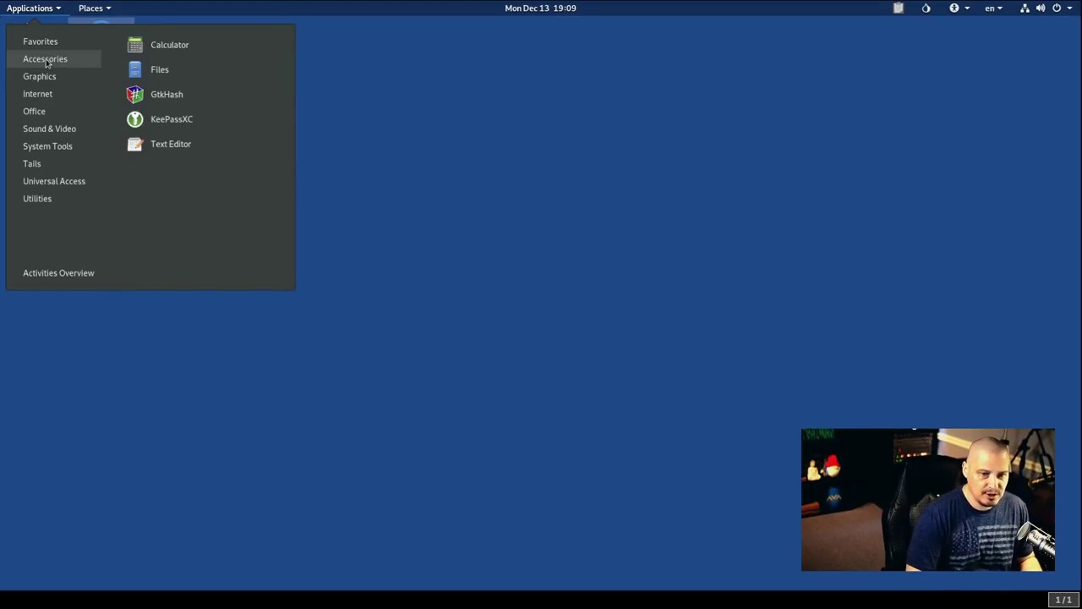
click(233, 49)
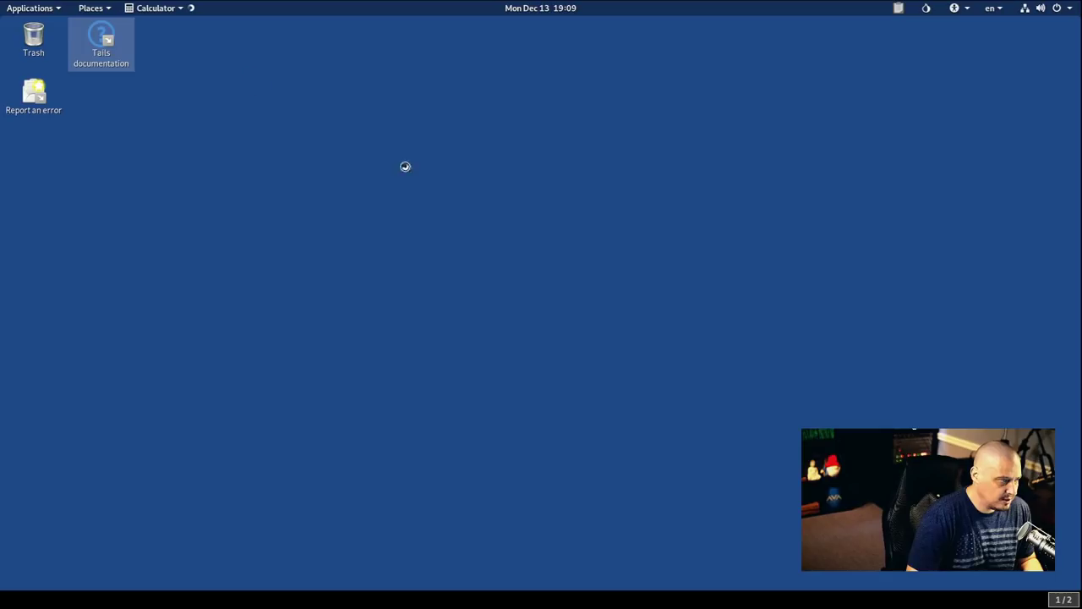
click(32, 7)
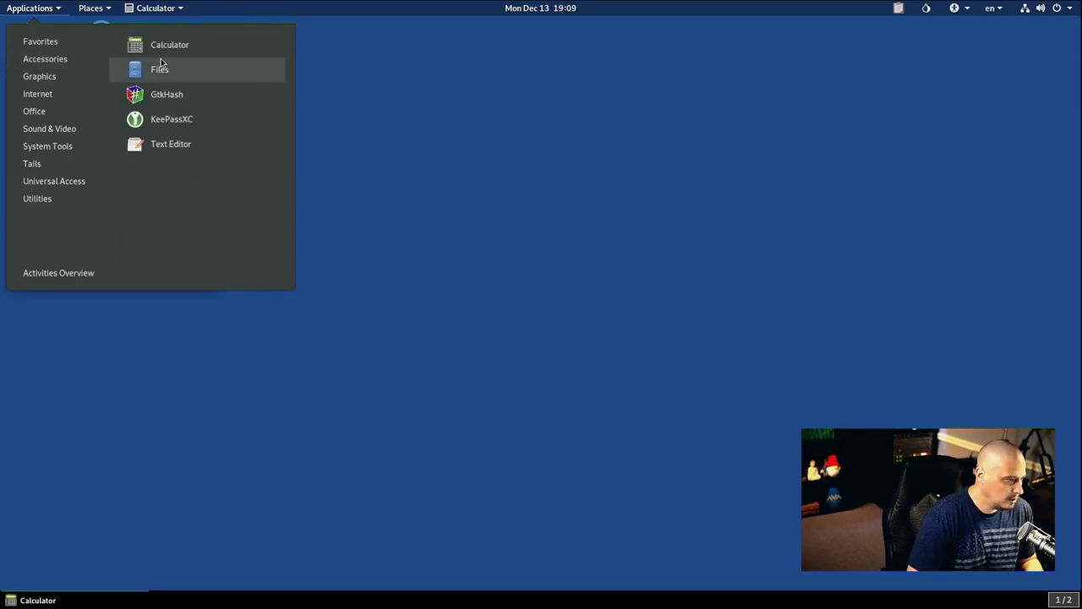
click(159, 70)
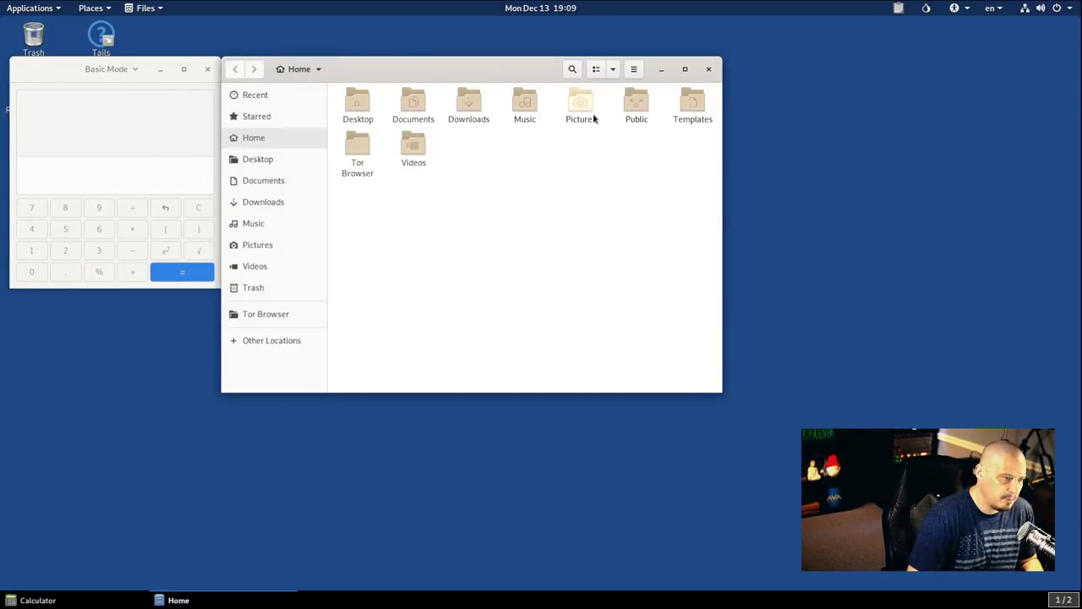
click(709, 68)
click(207, 69)
Review the preinstalled applications in the Graphics, Internet, Office, and Sound & Video categories
click(32, 8)
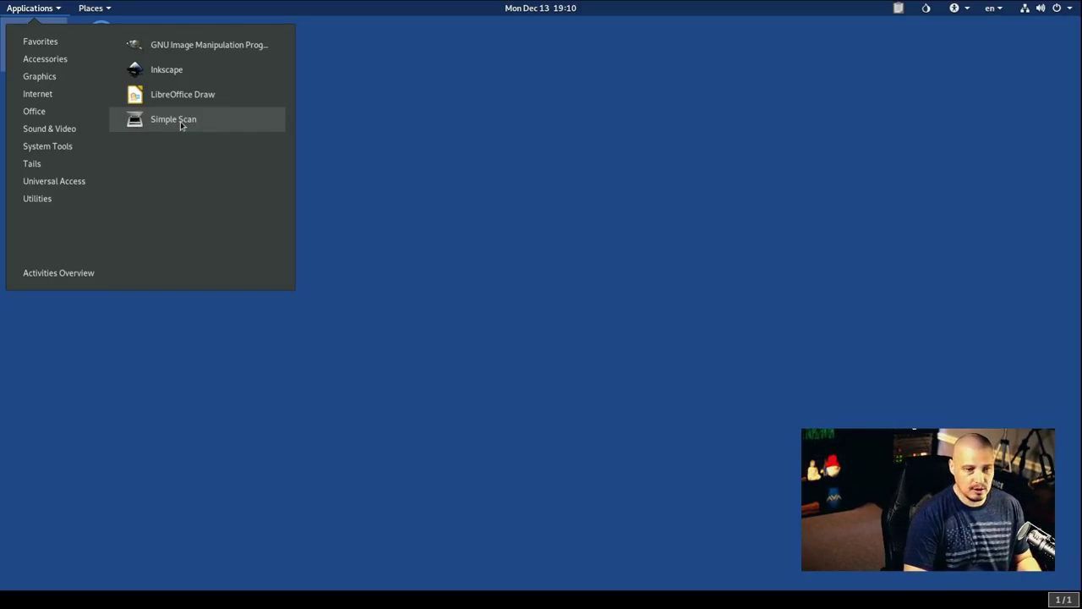
click(37, 94)
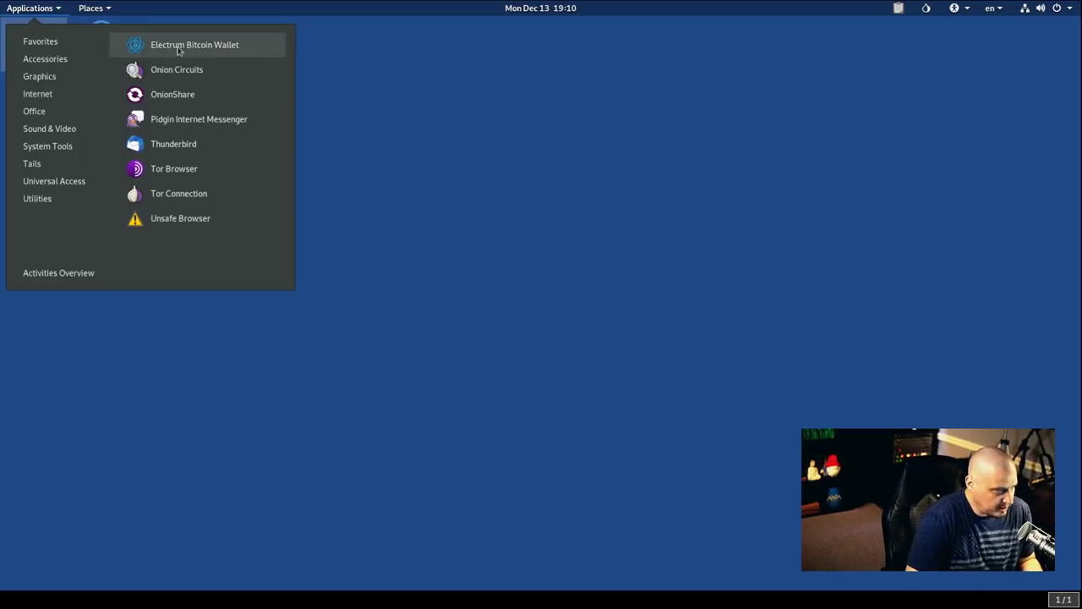
mouse_move(48, 119)
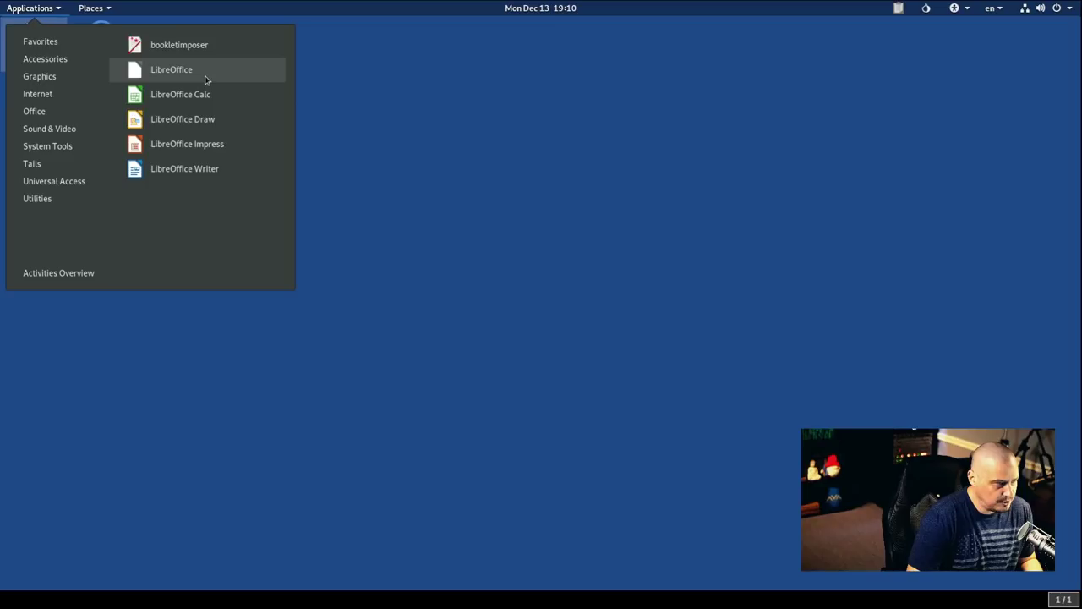
mouse_move(72, 131)
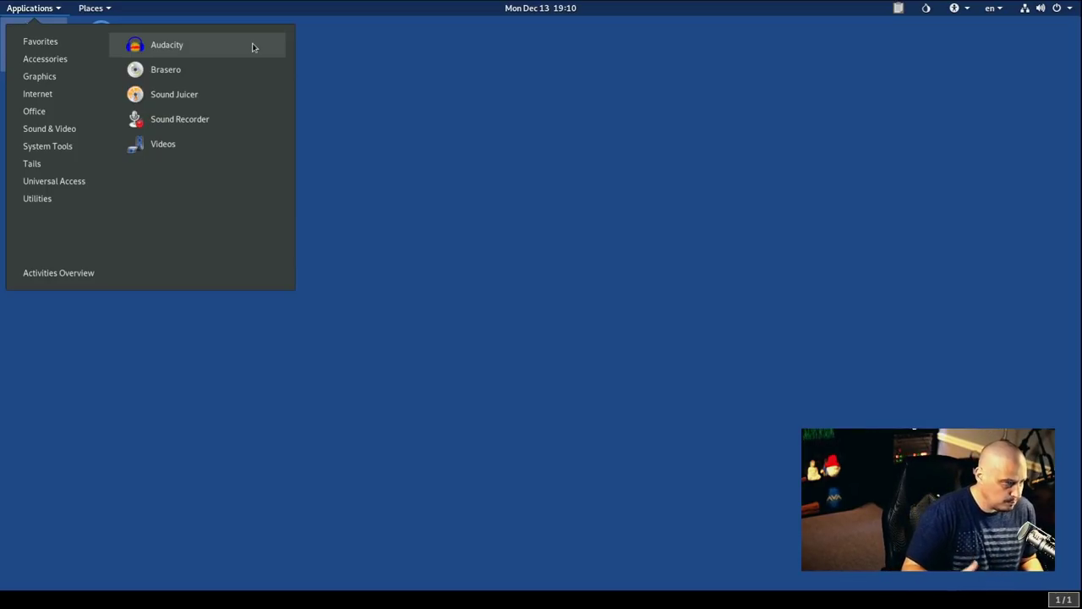
Launch Sound Juicer to view its CD extraction window, and close it
click(226, 107)
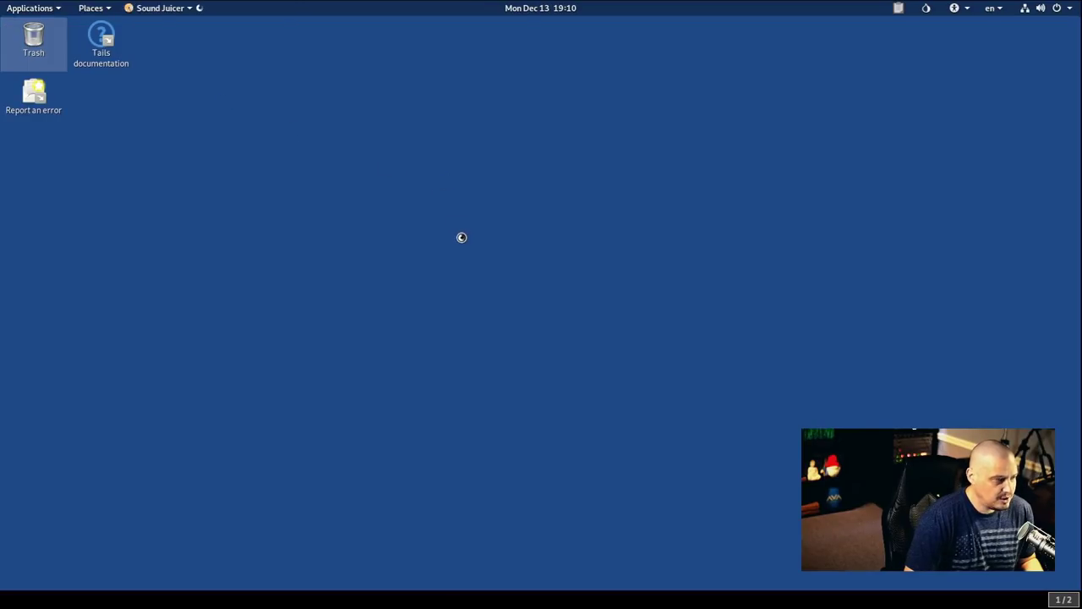
drag(285, 46, 409, 135)
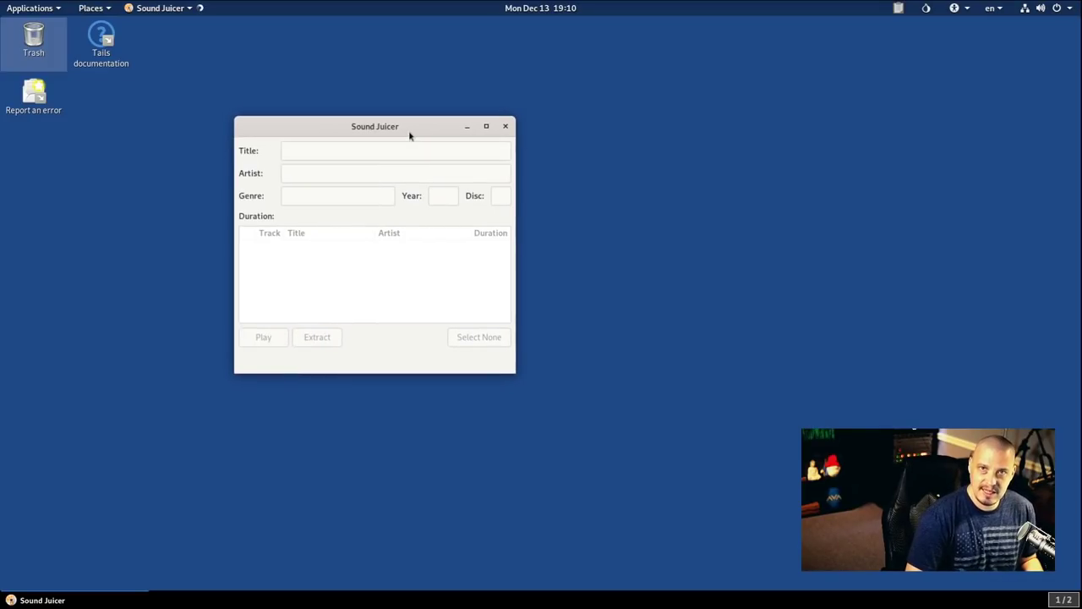
click(506, 127)
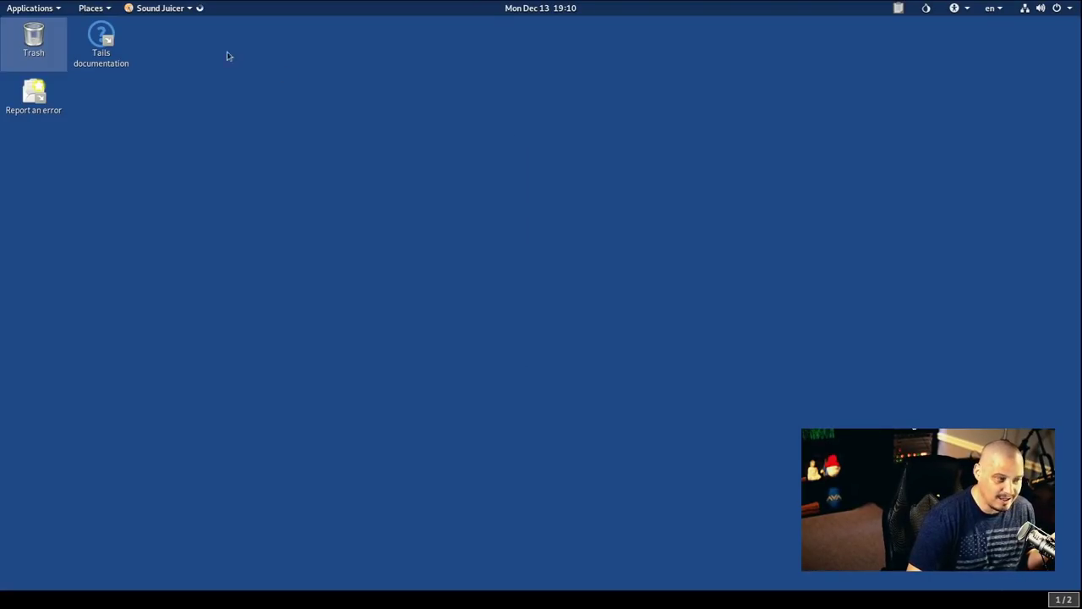
Launch the Videos player from the Sound & Video applications, view its window, and close it
click(26, 9)
mouse_move(50, 137)
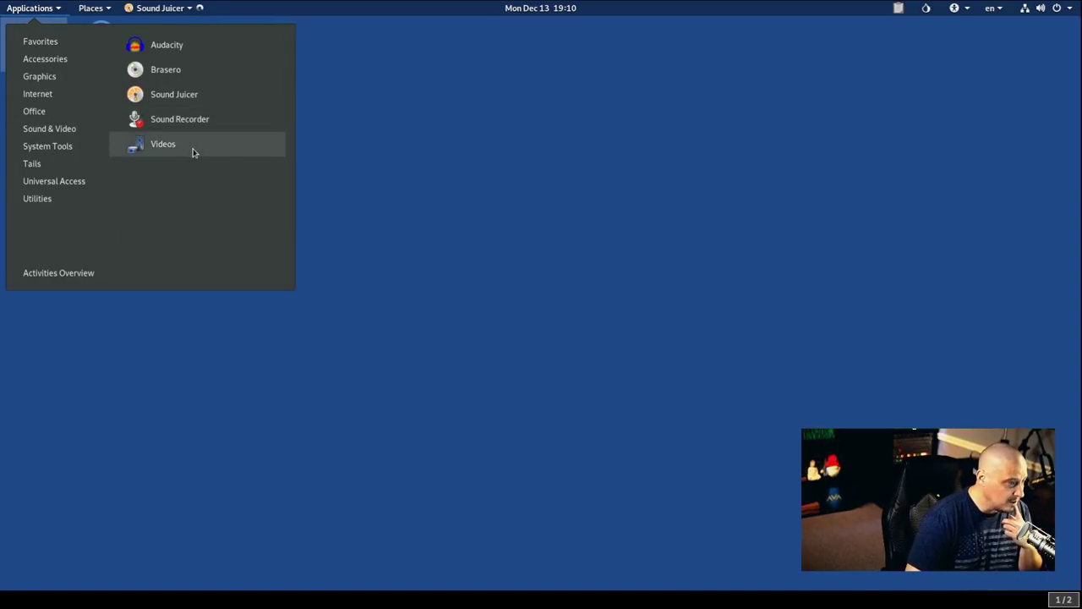
click(153, 150)
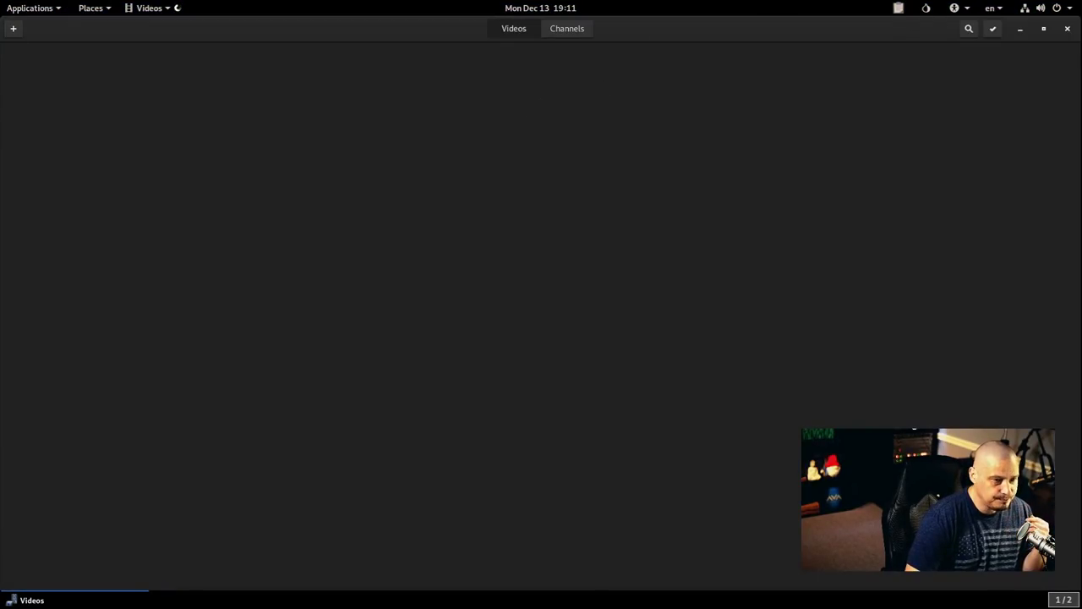
click(1068, 31)
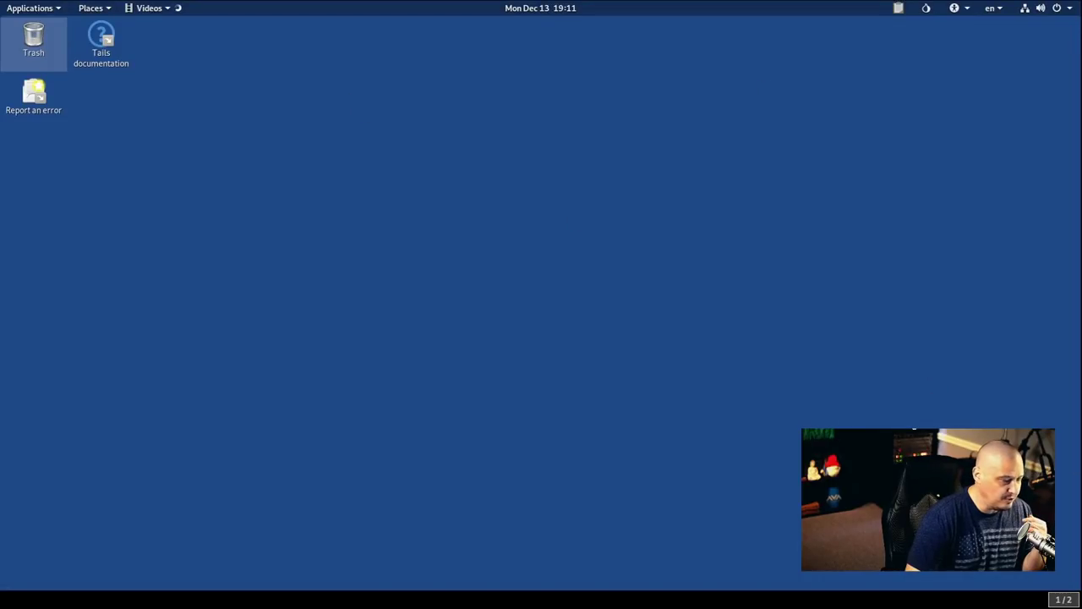
Launch Additional Software from the system tools, read its persistent storage information, and close it
click(30, 7)
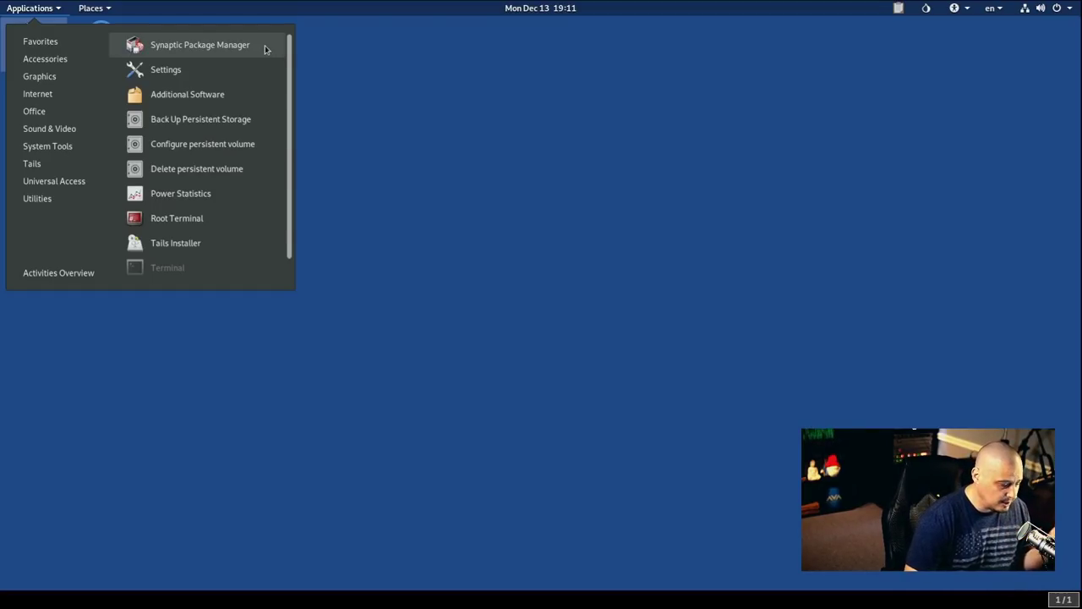
click(235, 94)
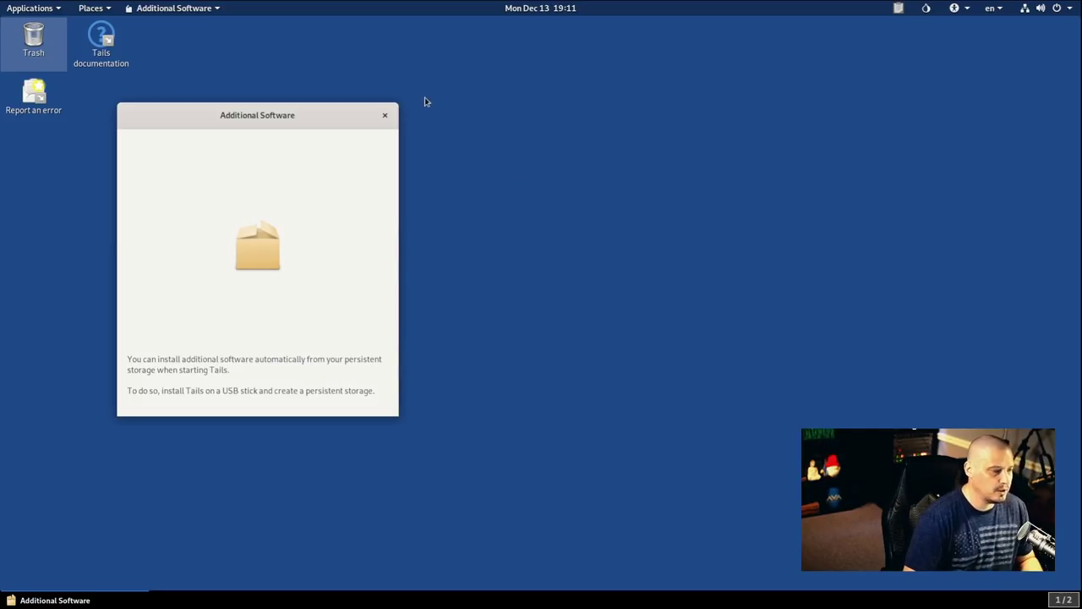
click(385, 115)
Review the remaining applications in the System Tools, Universal Access, and Utilities categories
click(42, 8)
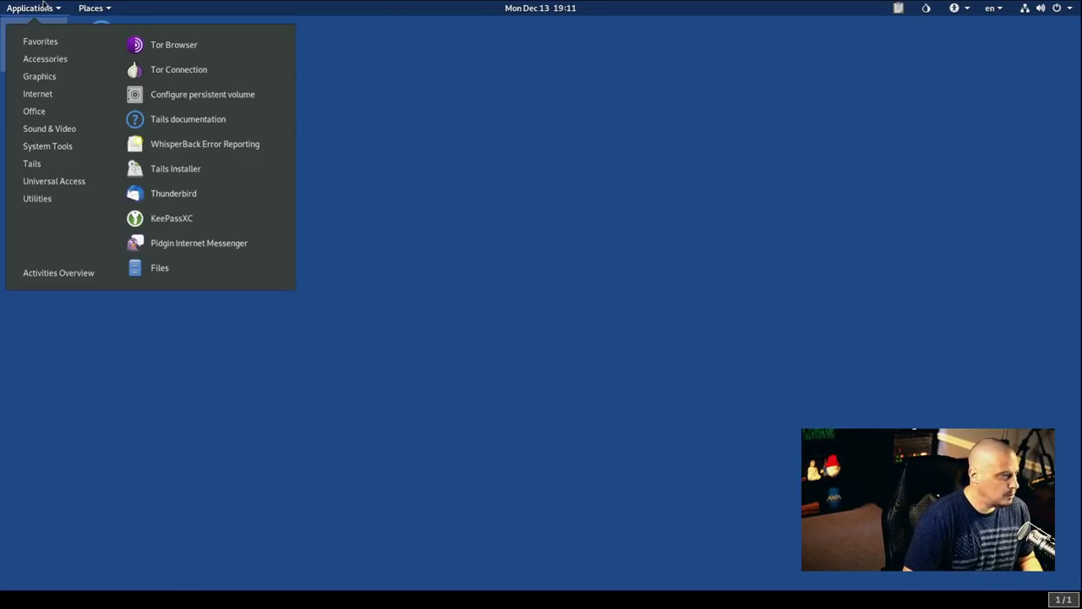
scroll(199, 169, down, 1)
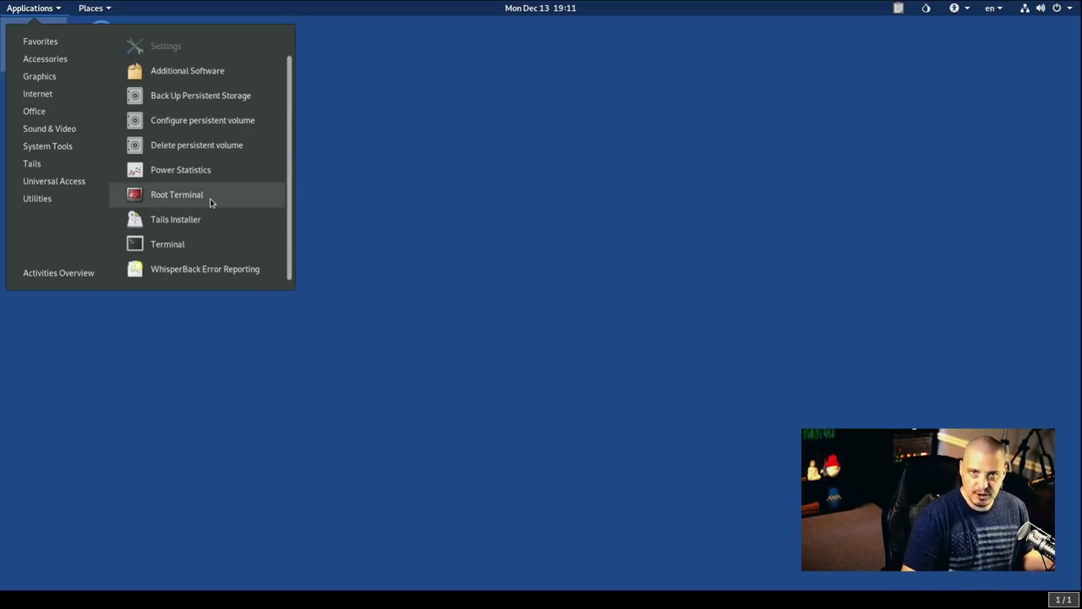
mouse_move(75, 180)
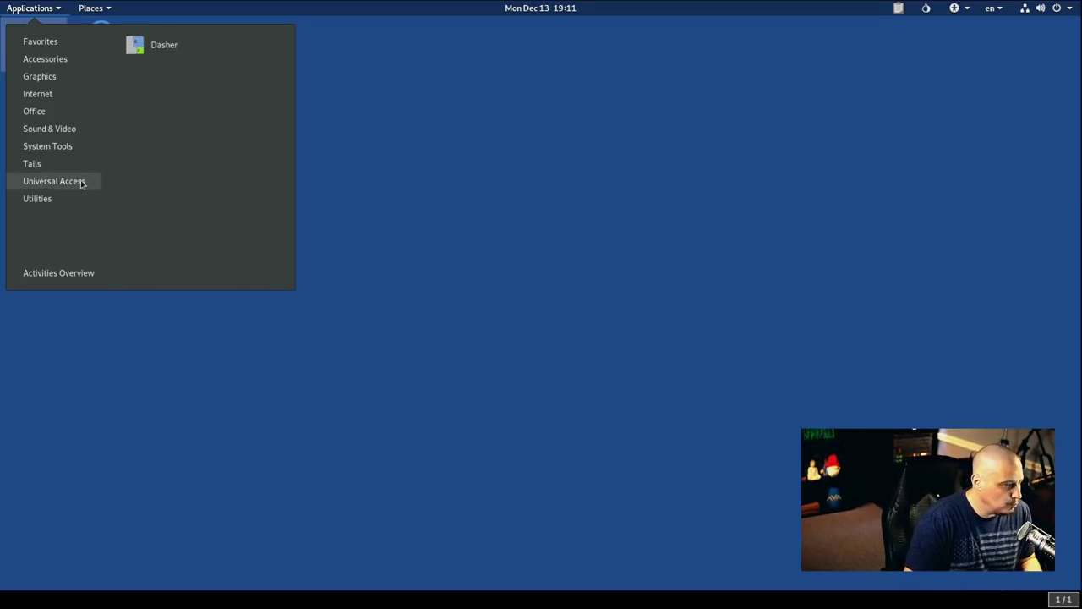
mouse_move(77, 200)
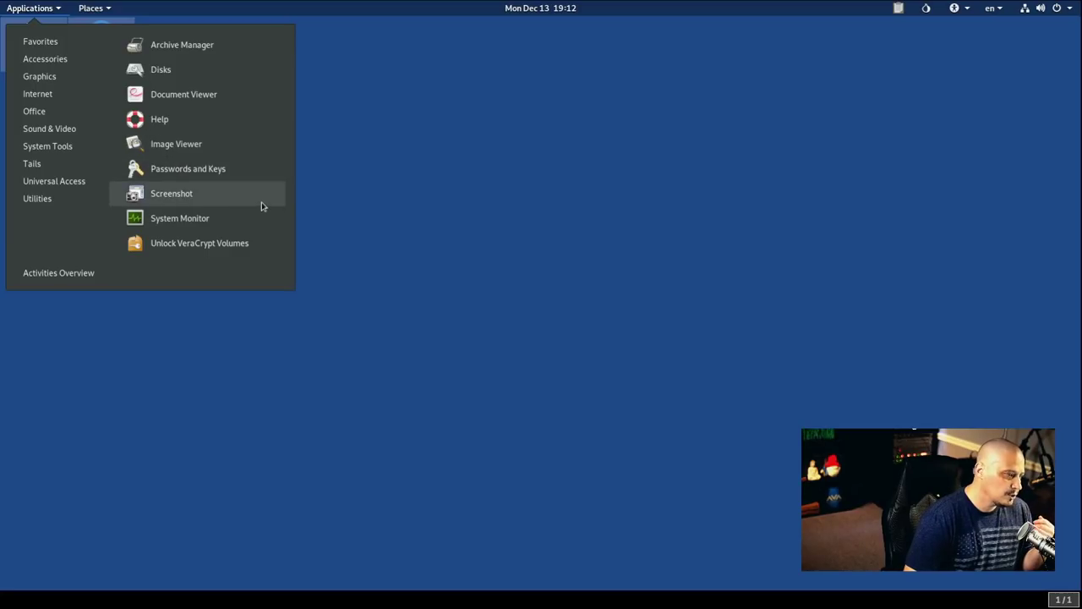
Launch System Monitor maximized, examine the running processes and the resource usage graphs, and close it
click(243, 223)
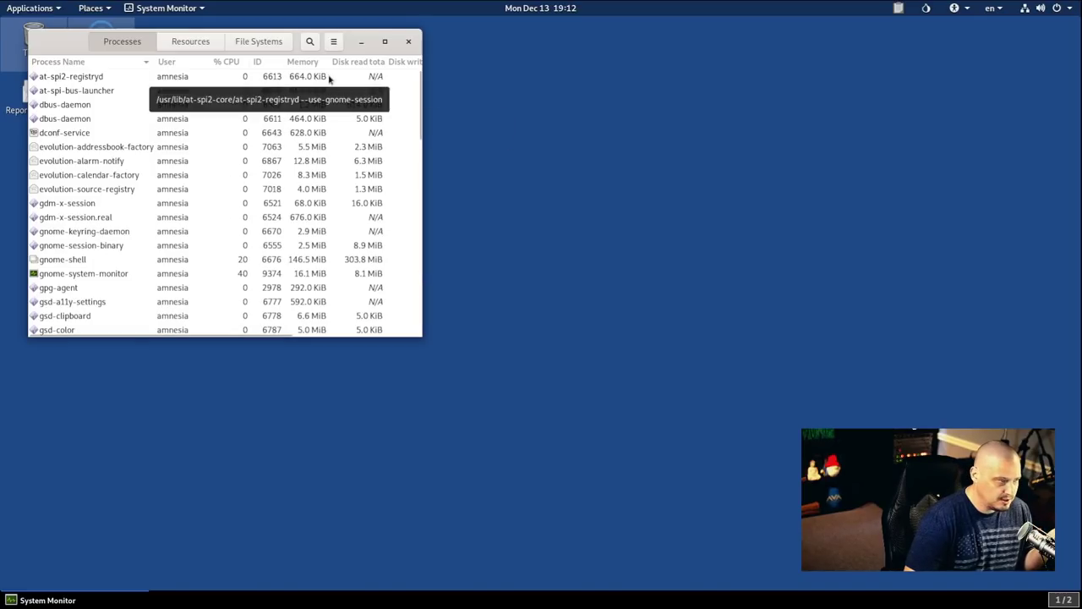
double_click(76, 42)
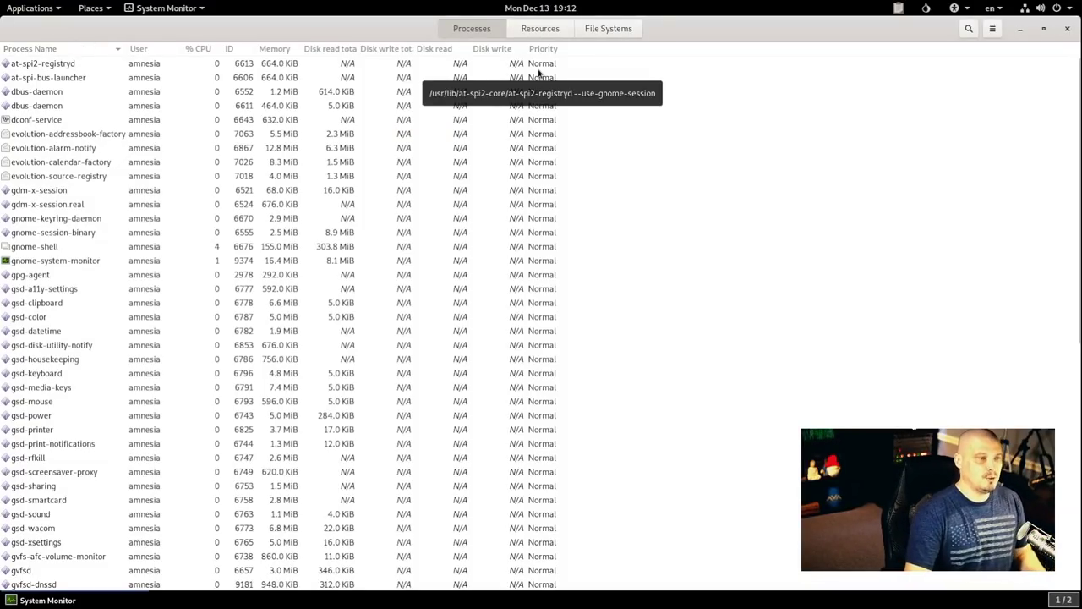
click(542, 29)
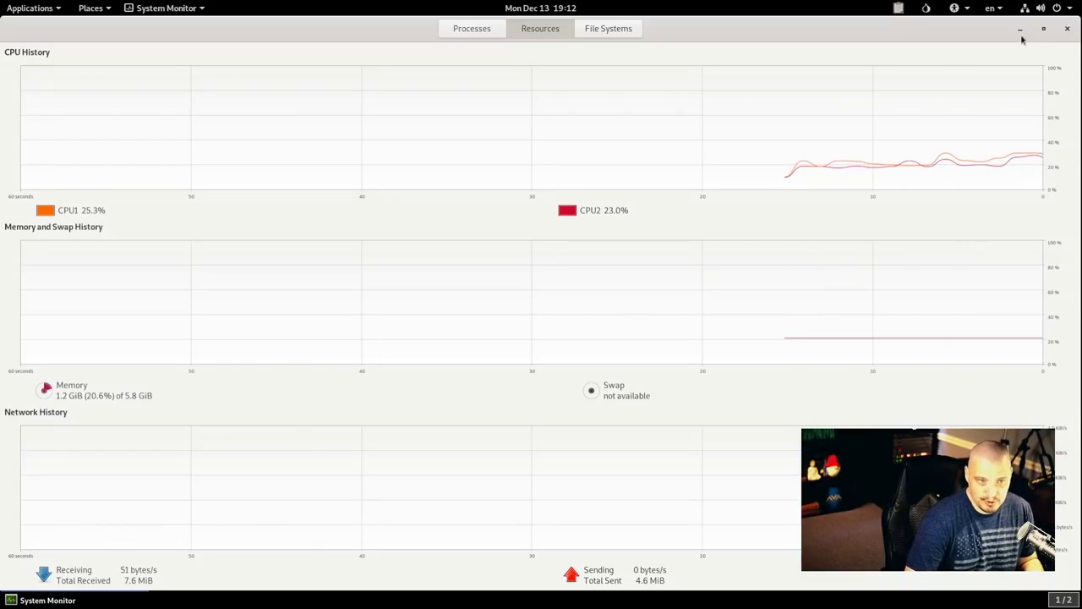
click(1064, 29)
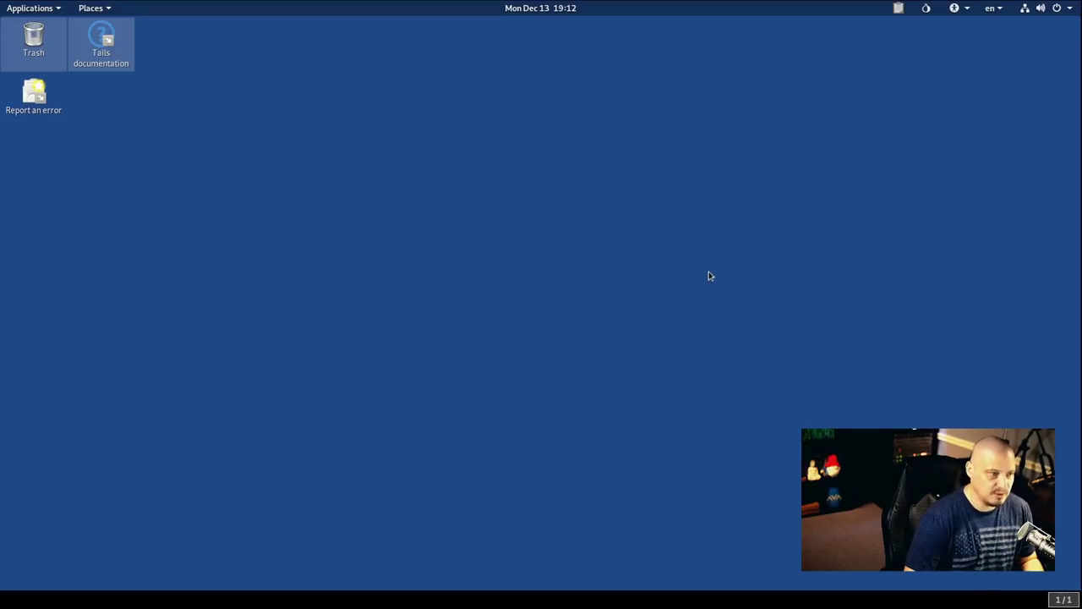